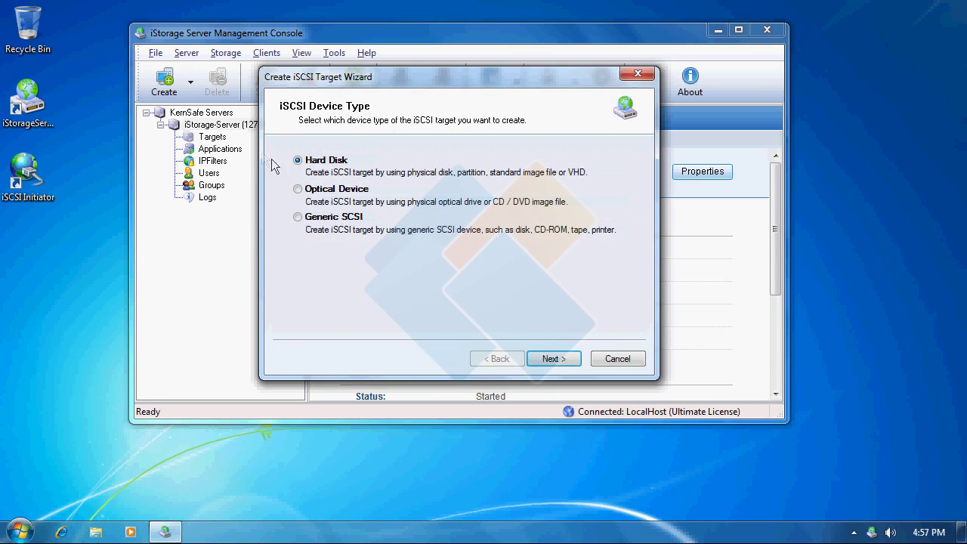
- Set up the iSCSI target as an optical device using a Virtual Recordable Optical Drive of the Auto-loader type
{"action": "left_click", "coordinate": [362, 192]}
{"action": "left_click", "coordinate": [557, 358]}
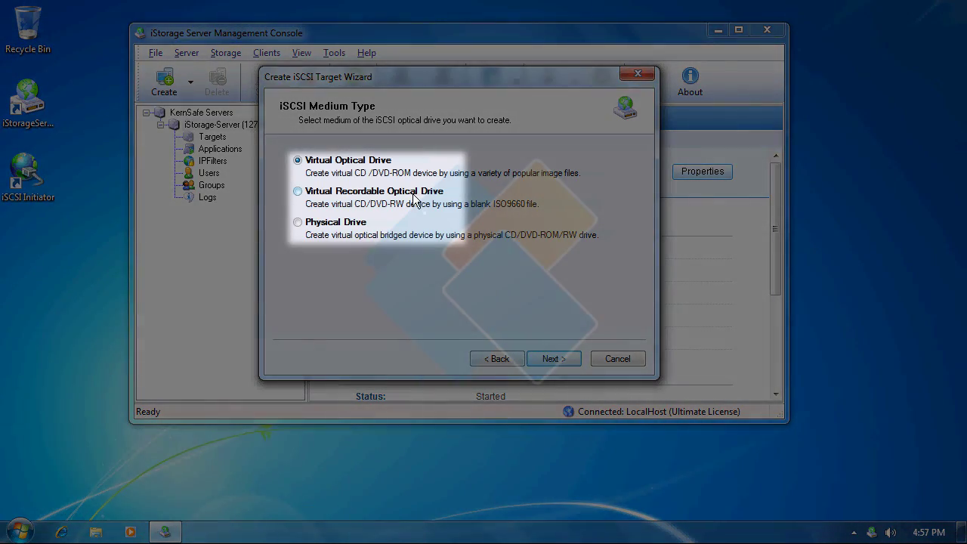
{"action": "left_click", "coordinate": [414, 198]}
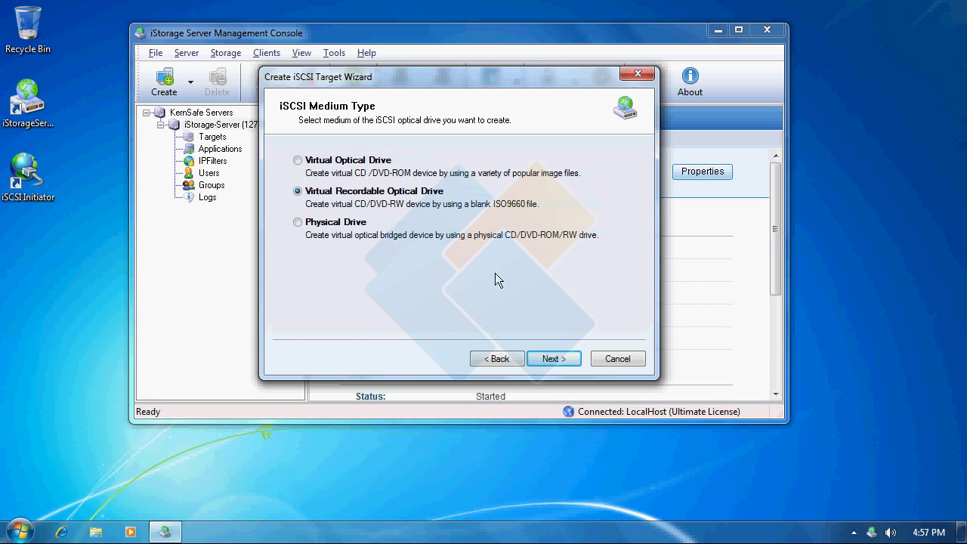
{"action": "left_click", "coordinate": [551, 359]}
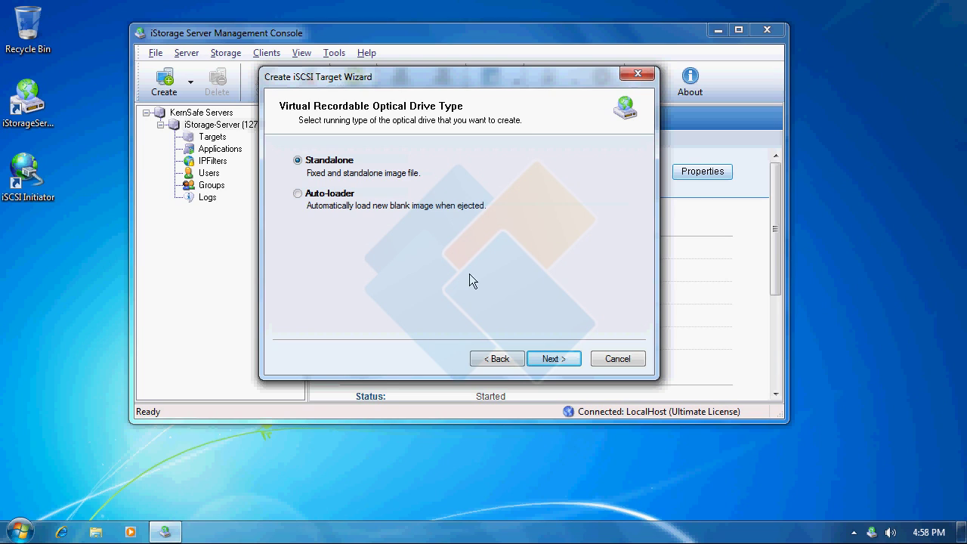
{"action": "left_click", "coordinate": [330, 198]}
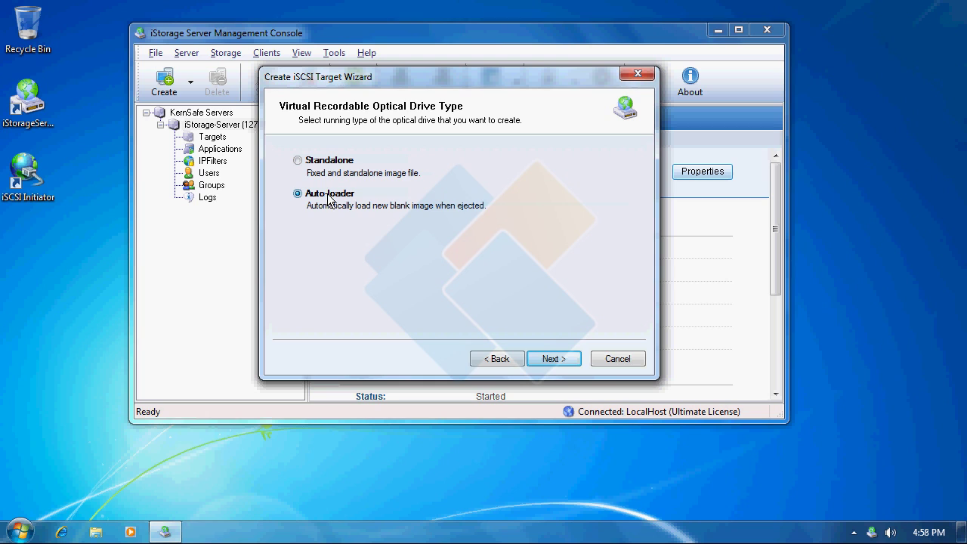
{"action": "left_click", "coordinate": [553, 359]}
- Keep CD-RW as the medium type and create a desktop folder named Auto-loader as the image location
{"action": "left_click", "coordinate": [408, 202]}
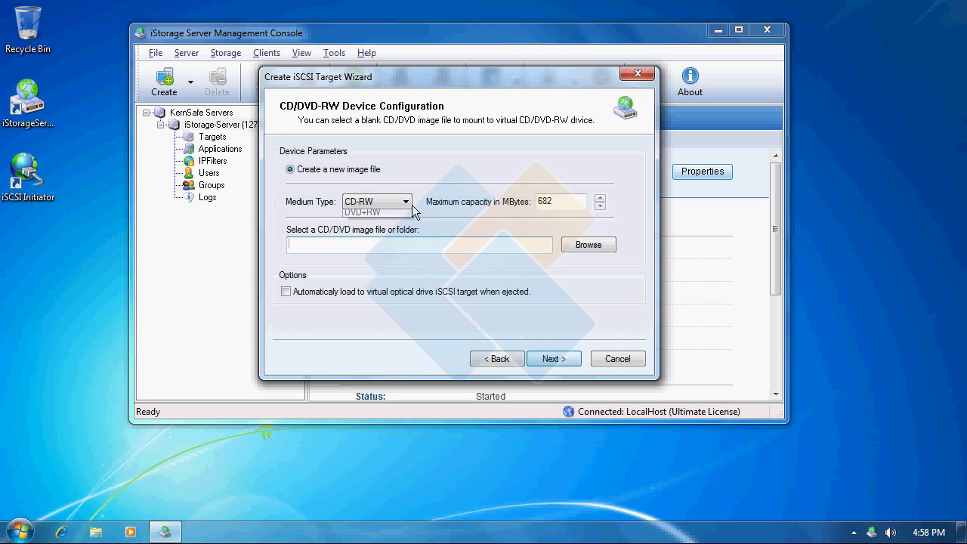
{"action": "left_click", "coordinate": [413, 214]}
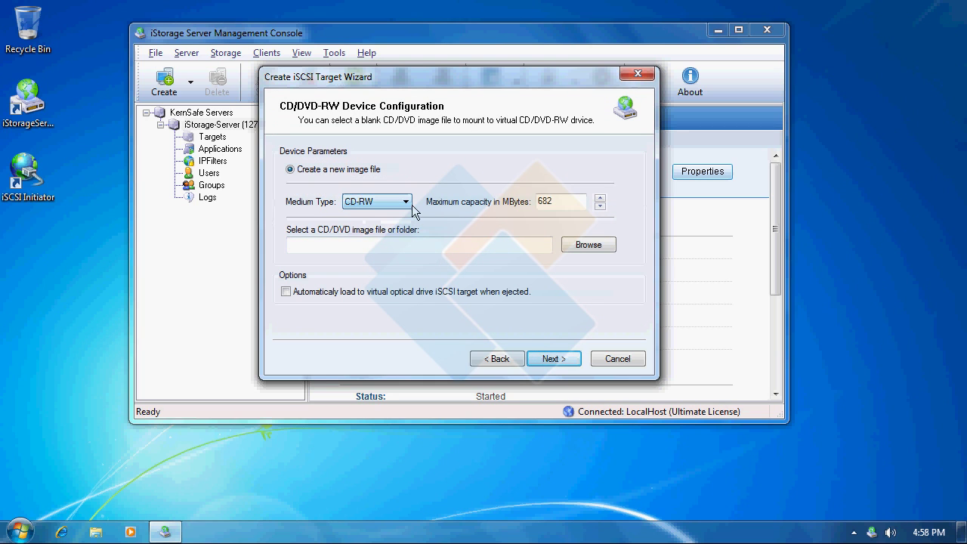
{"action": "left_click", "coordinate": [596, 244]}
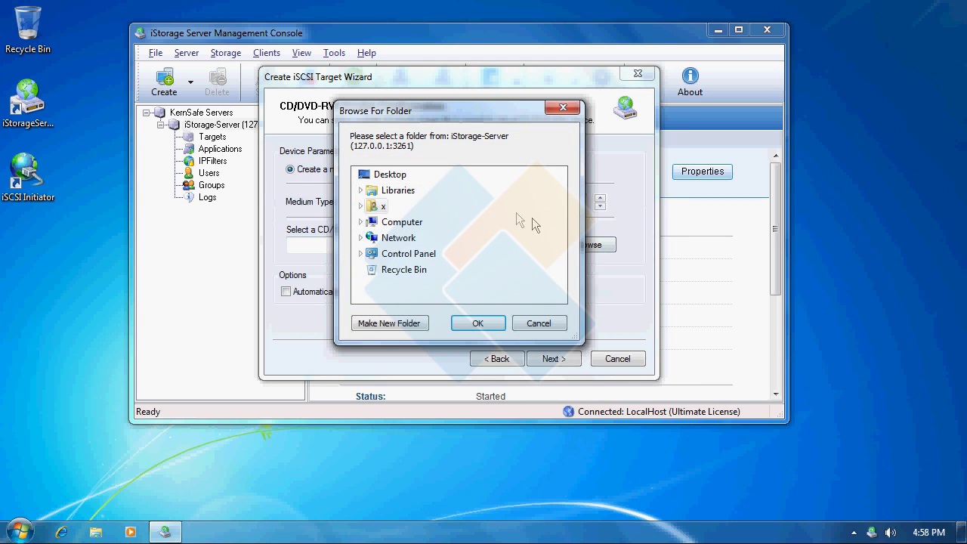
{"action": "left_click", "coordinate": [389, 175]}
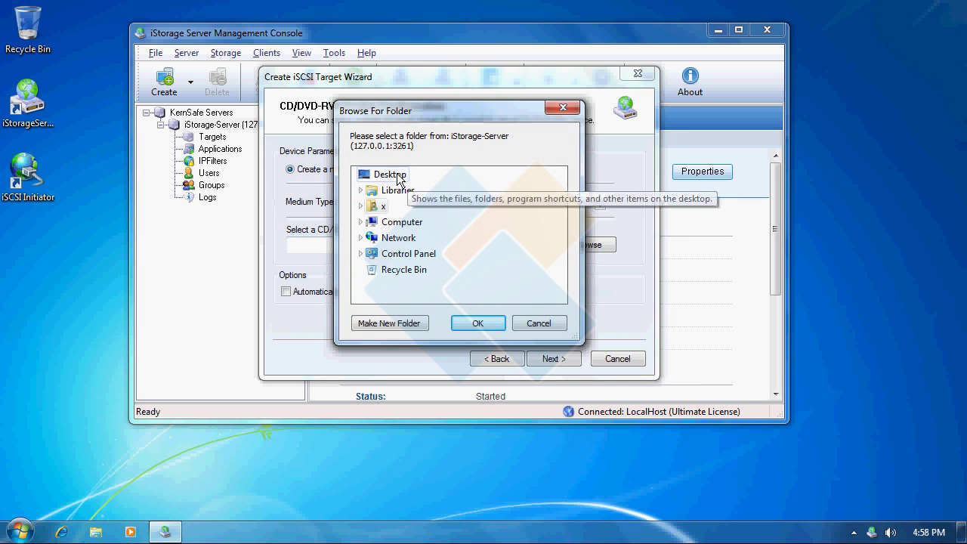
{"action": "left_click", "coordinate": [391, 322]}
{"action": "type", "text": "Auto-loader"}
{"action": "key", "text": "Return"}
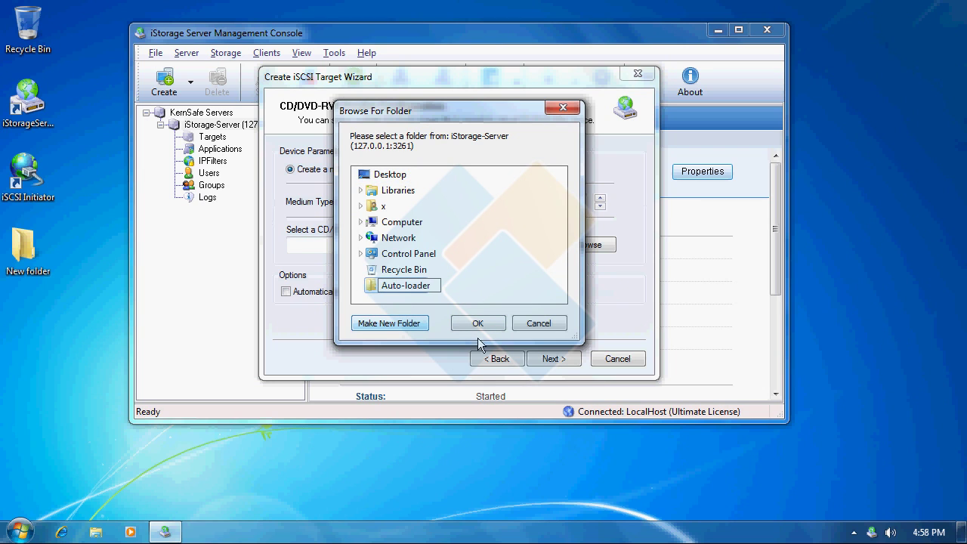
{"action": "left_click", "coordinate": [481, 325]}
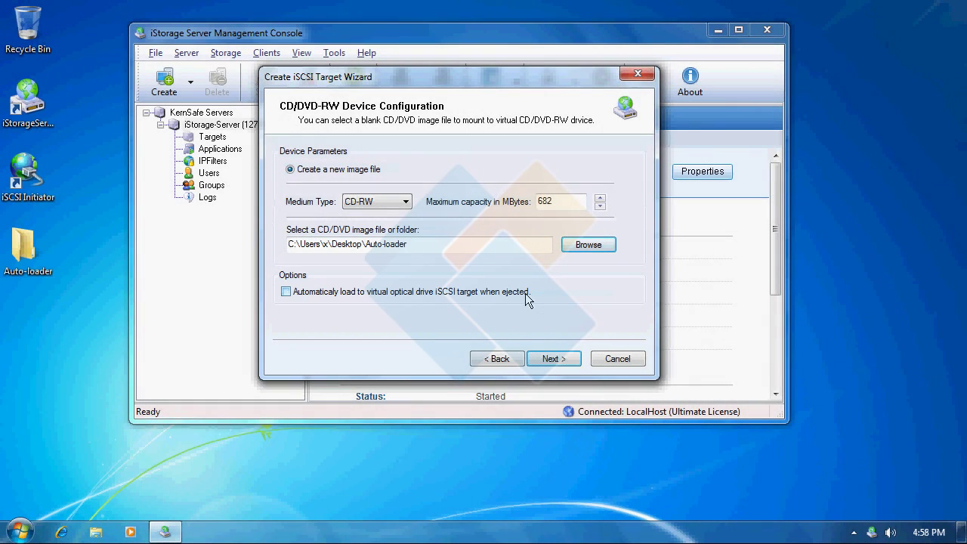
- Enable automatic loading to a virtual optical drive target on ejection, finish the target with Anonymous authorization and the default name, and select it
{"action": "left_click", "coordinate": [525, 293]}
{"action": "left_click", "coordinate": [572, 367]}
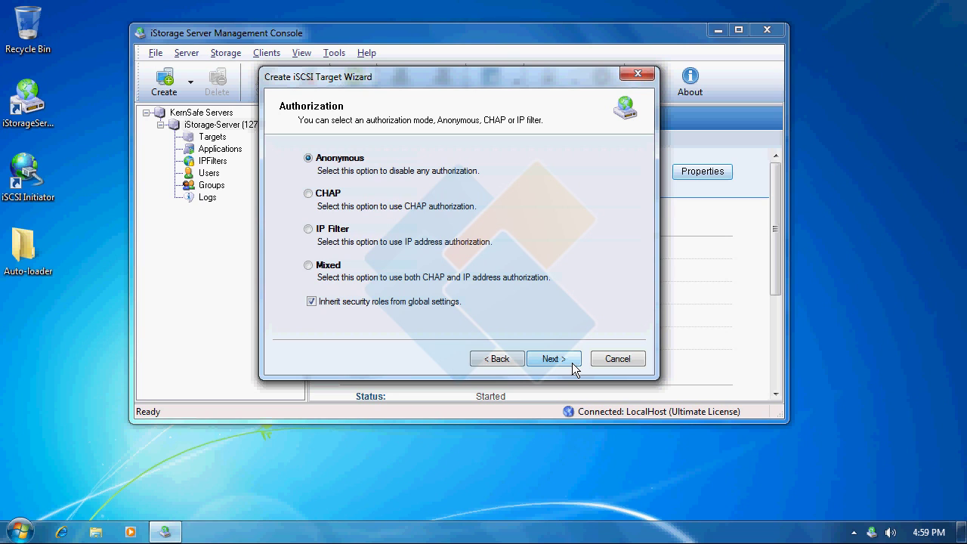
{"action": "left_click", "coordinate": [554, 359]}
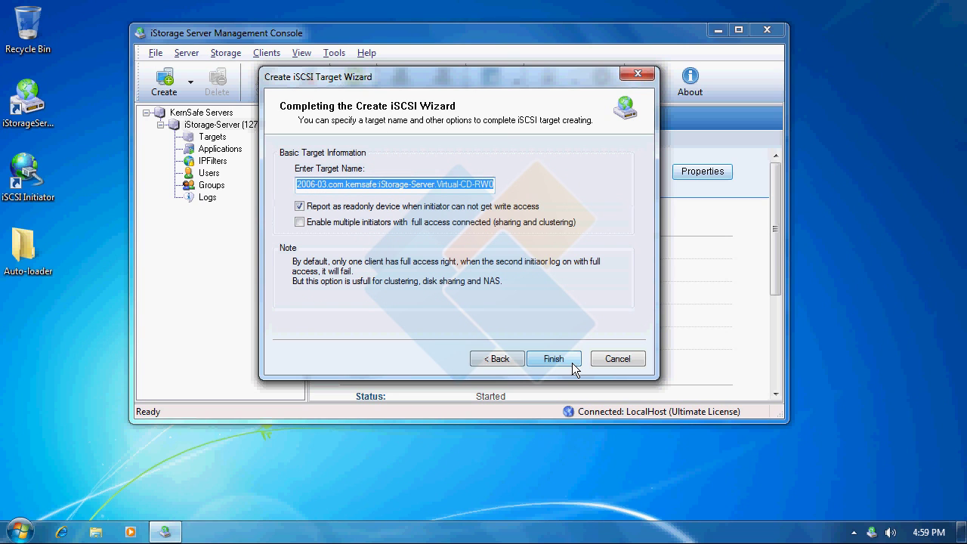
{"action": "left_click", "coordinate": [572, 364]}
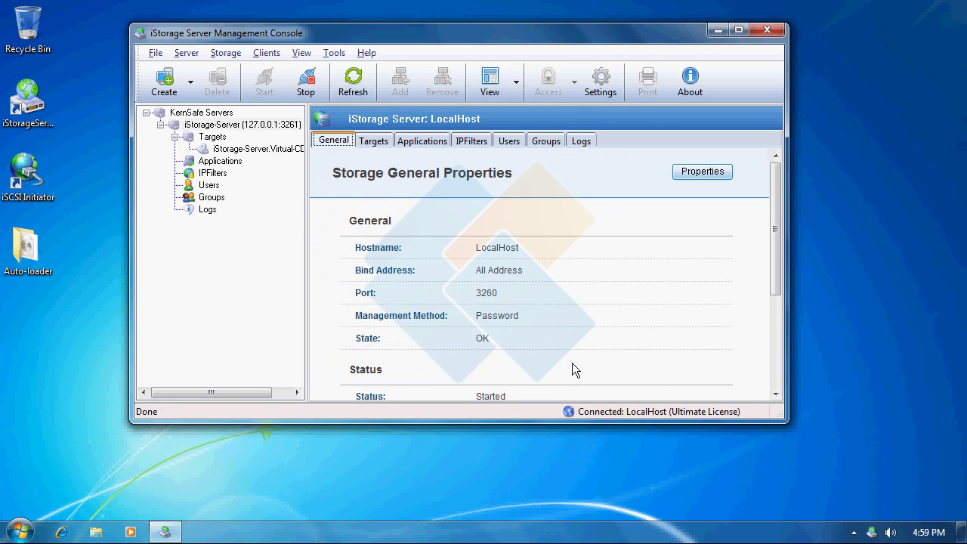
{"action": "left_click", "coordinate": [289, 148]}
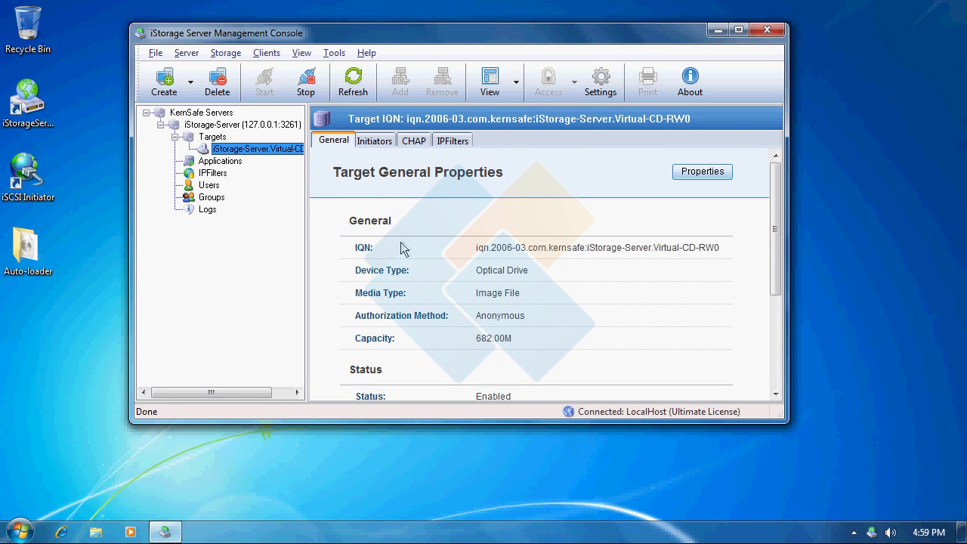
- Switch to iSCSI Initiator and add the target portal 127.0.0.1 on port 3260
{"action": "double_click", "coordinate": [18, 169]}
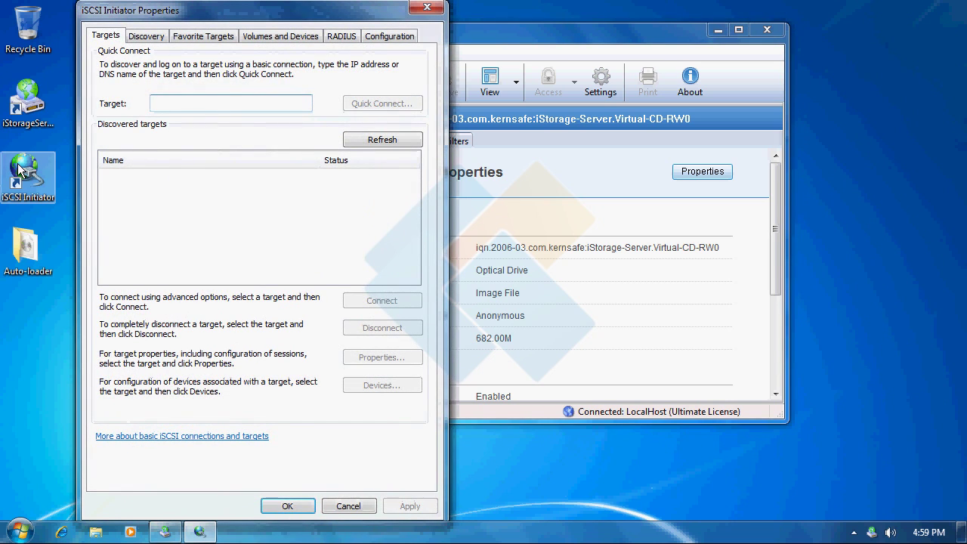
{"action": "left_click", "coordinate": [147, 38]}
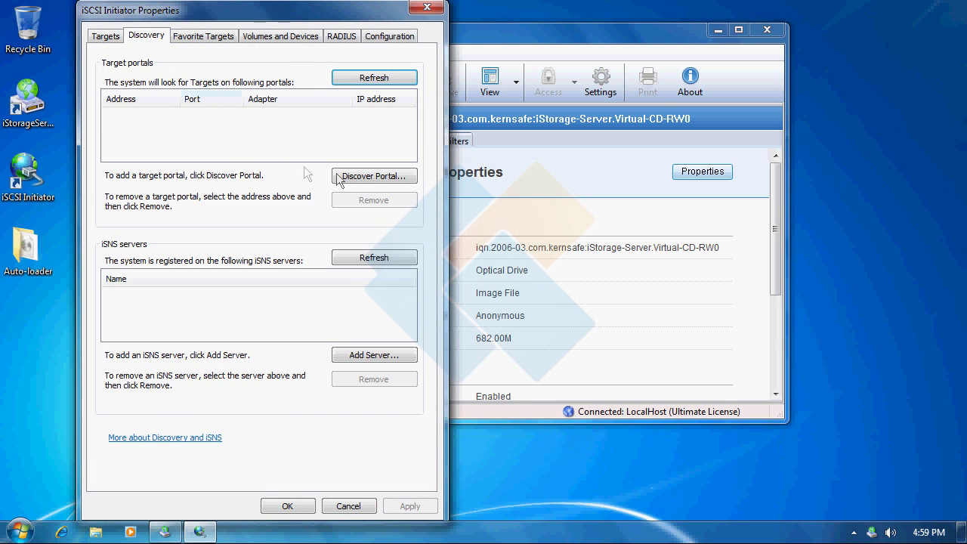
{"action": "left_click", "coordinate": [374, 175]}
{"action": "type", "text": "12"}
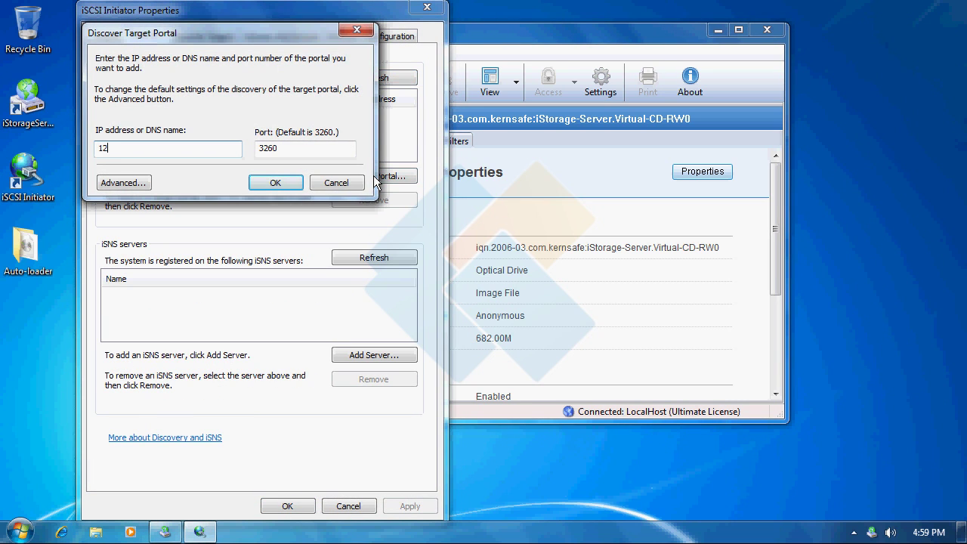
{"action": "type", "text": "7/0.0.1"}
{"action": "left_click", "coordinate": [275, 182]}
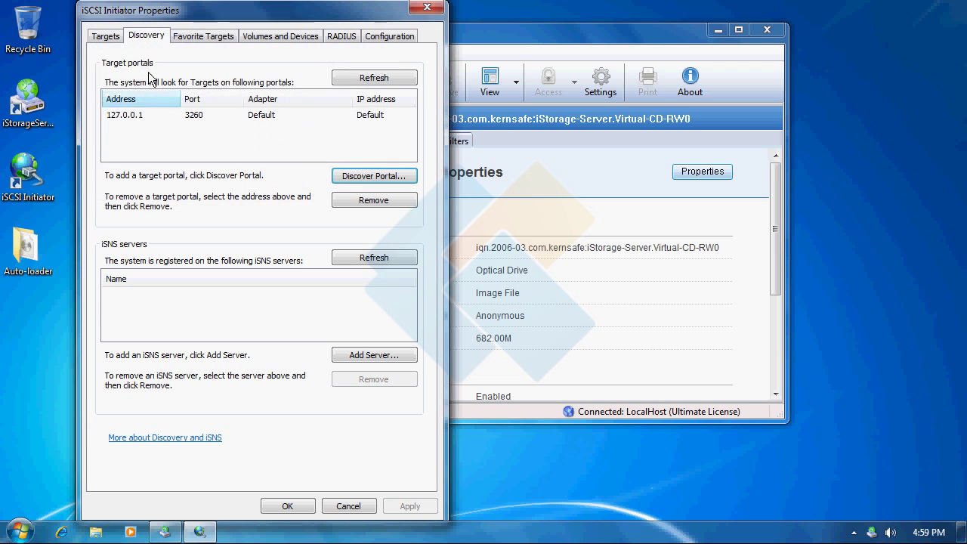
- Connect to the discovered iStorage-Server Virtual-CD-RW0 target, keeping it in the favorite targets
{"action": "left_click", "coordinate": [106, 36]}
{"action": "left_click", "coordinate": [260, 175]}
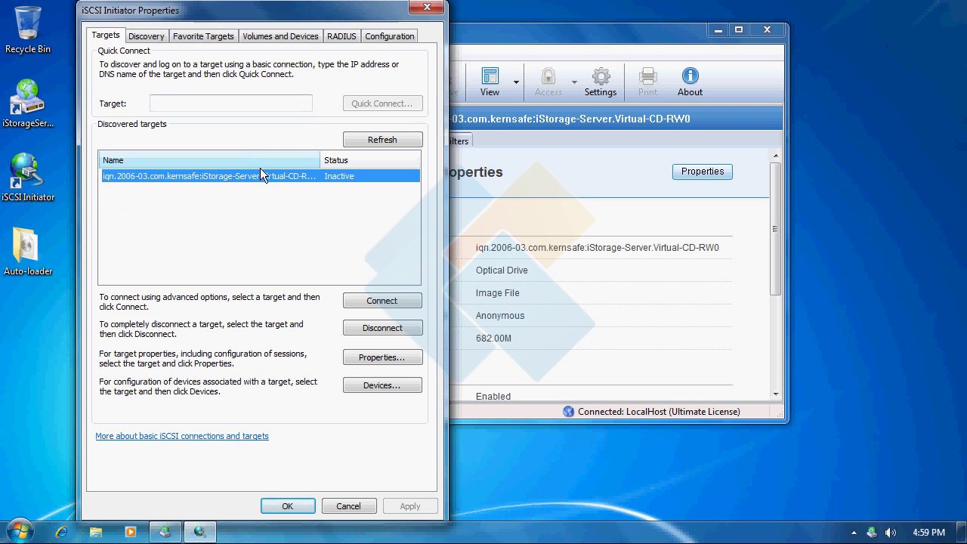
{"action": "left_click", "coordinate": [384, 301]}
{"action": "left_click", "coordinate": [302, 162]}
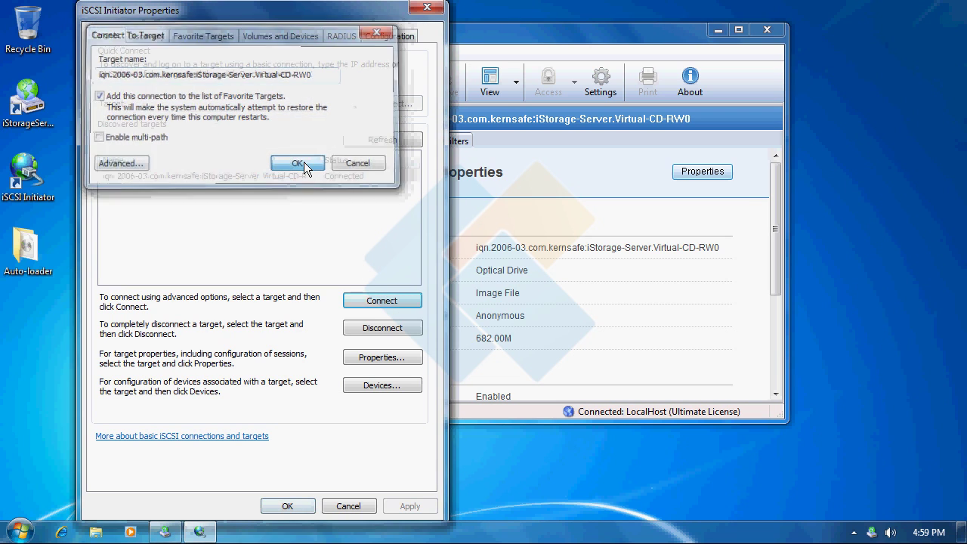
- Switch to Windows Explorer and open DVD RW Drive (F:), setting up the blank disc for use with a CD/DVD player
{"action": "left_click", "coordinate": [15, 532]}
{"action": "left_click", "coordinate": [273, 337]}
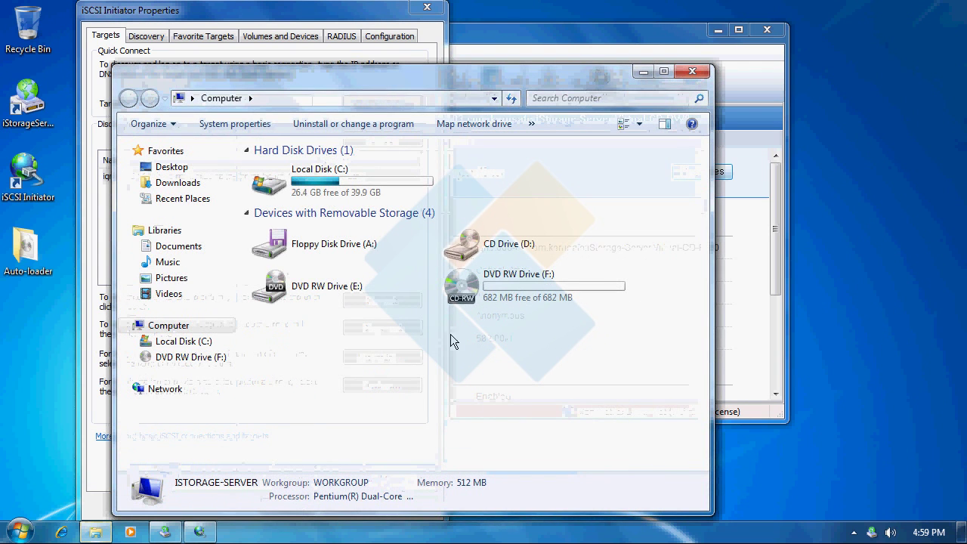
{"action": "double_click", "coordinate": [611, 298]}
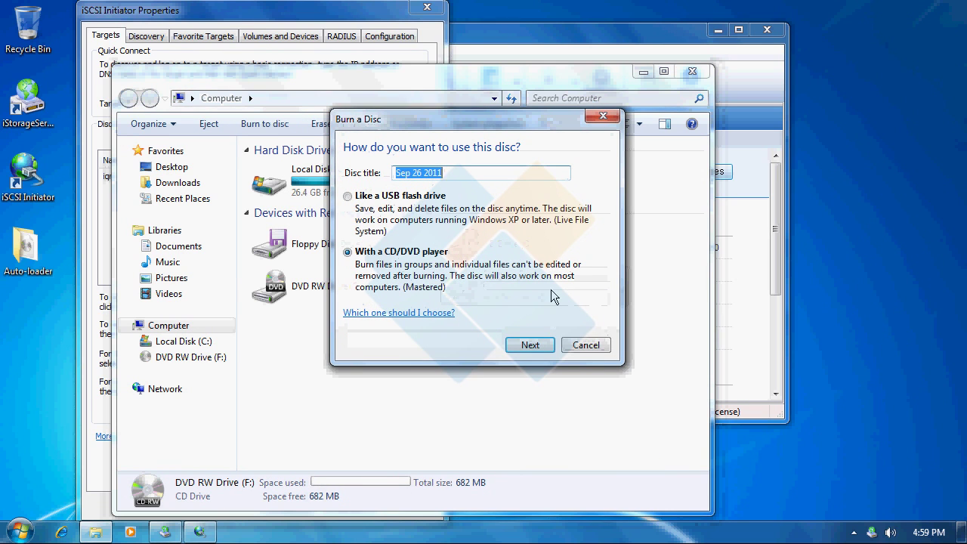
{"action": "left_click", "coordinate": [534, 345]}
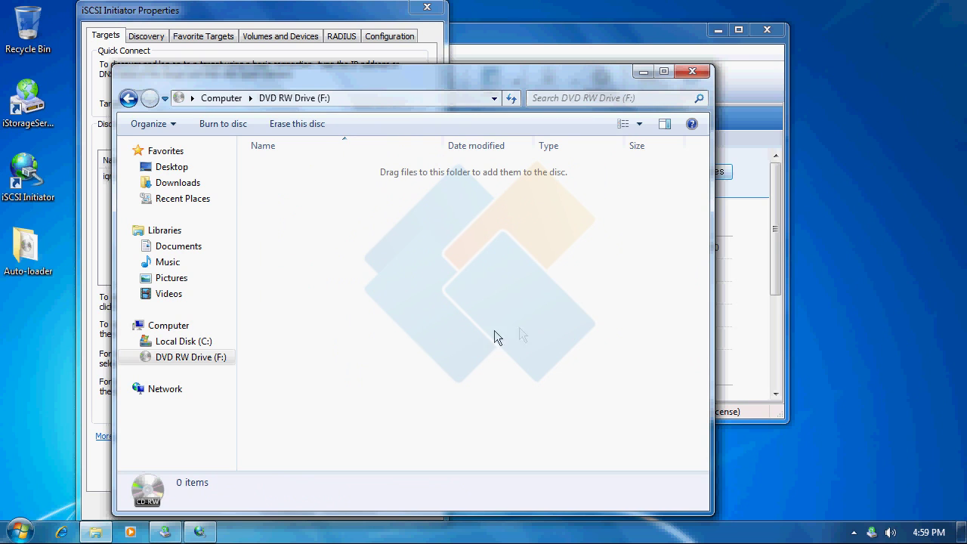
- Open the Sample Pictures folder of the Pictures library in its own window beside the disc window
{"action": "left_click", "coordinate": [19, 532]}
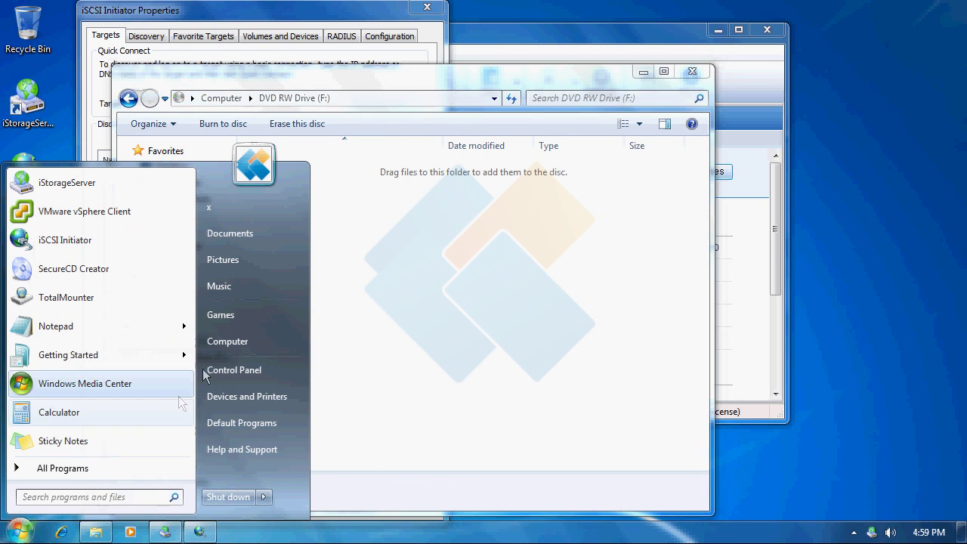
{"action": "left_click", "coordinate": [249, 262]}
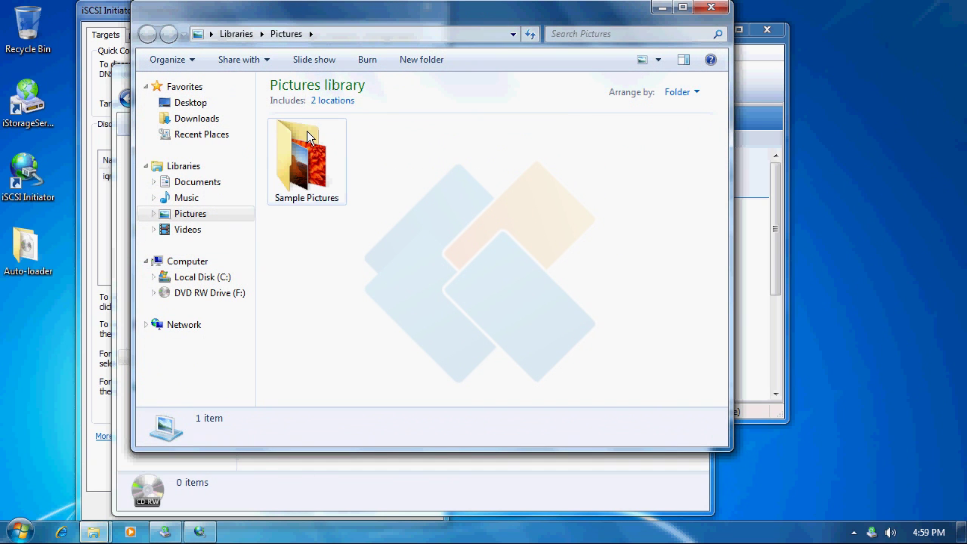
{"action": "double_click", "coordinate": [300, 128]}
{"action": "left_click_drag", "start_coordinate": [257, 13], "coordinate": [675, 46]}
- Copy Chrysanthemum, Desert and Hydrangeas to drive F: and burn them with disc title Sep 26 2011 at 17500x
{"action": "left_click", "coordinate": [724, 173]}
{"action": "left_click", "coordinate": [911, 180], "text": "shift"}
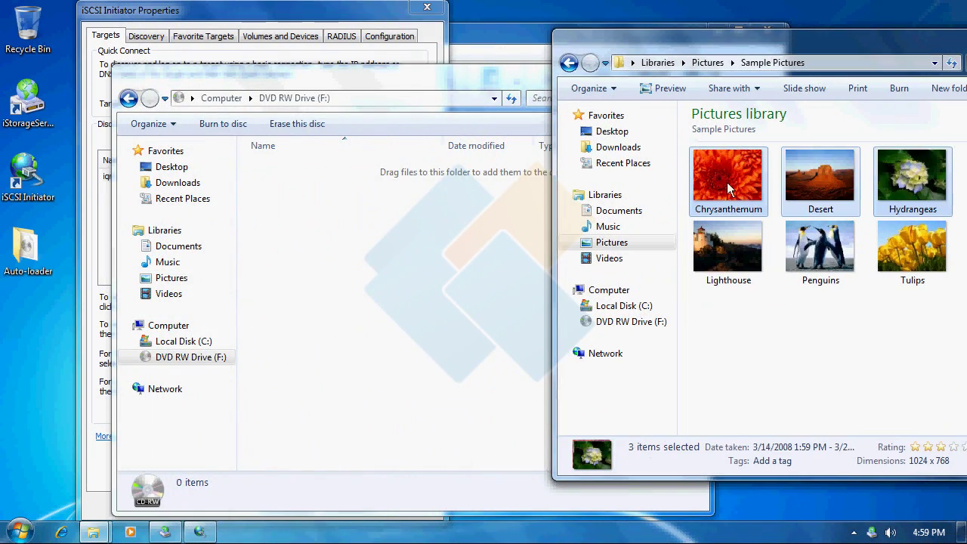
{"action": "left_click_drag", "start_coordinate": [911, 180], "coordinate": [372, 257]}
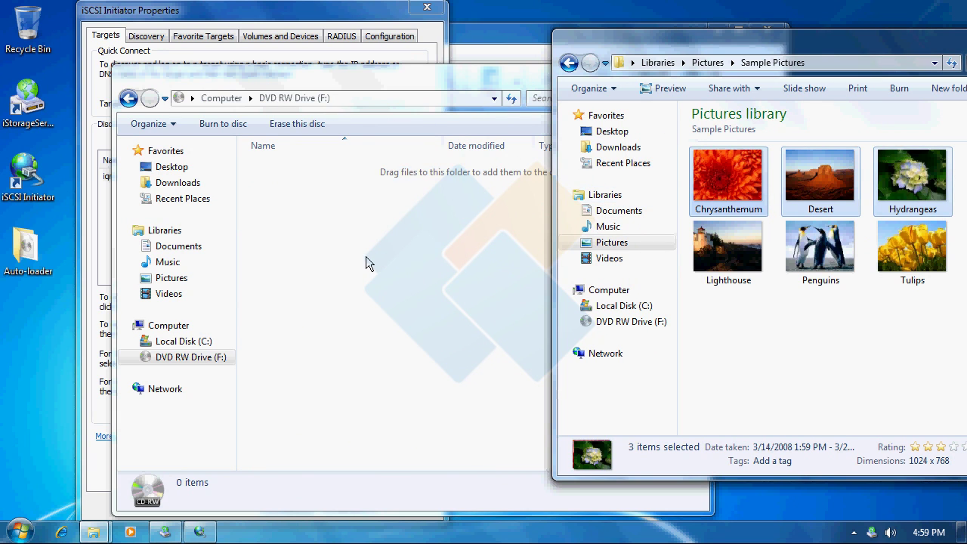
{"action": "left_click", "coordinate": [223, 123]}
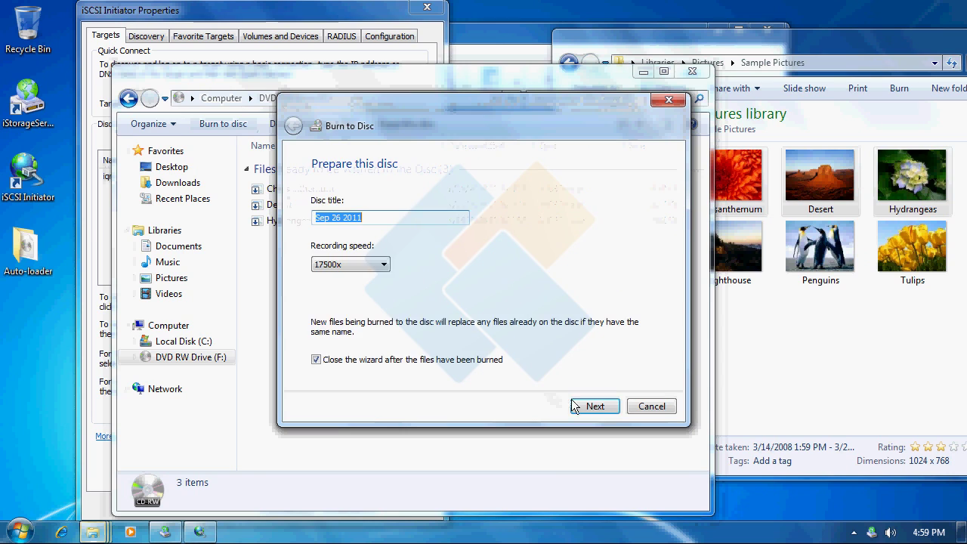
{"action": "left_click", "coordinate": [593, 406]}
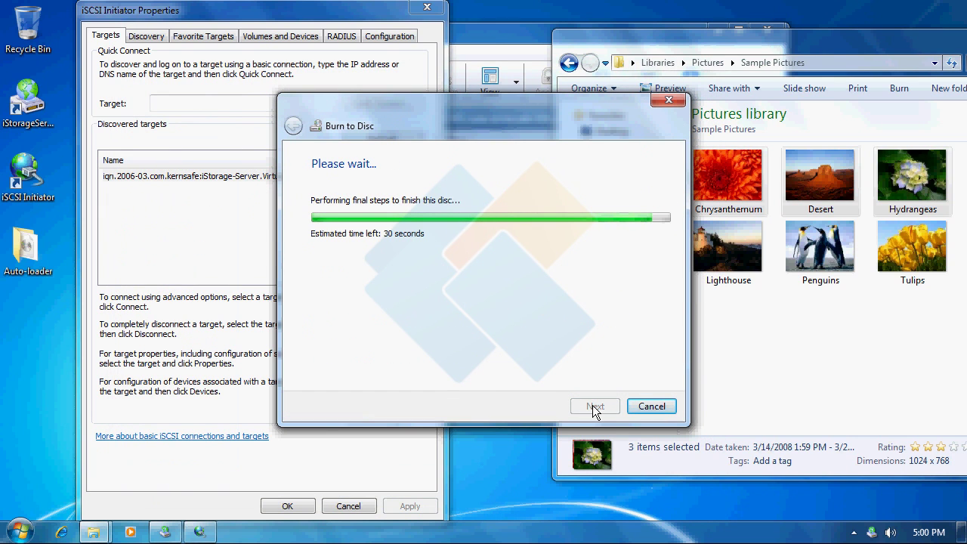
- Reopen DVD RW Drive (F:) from Computer and set up the new blank disc for use with a CD/DVD player
{"action": "left_click", "coordinate": [19, 532]}
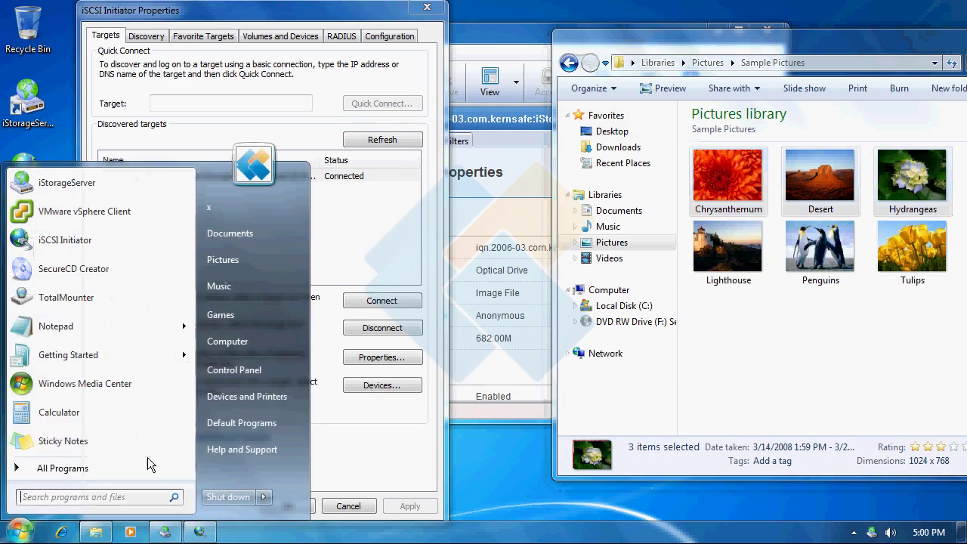
{"action": "left_click", "coordinate": [249, 342]}
{"action": "left_click", "coordinate": [452, 215]}
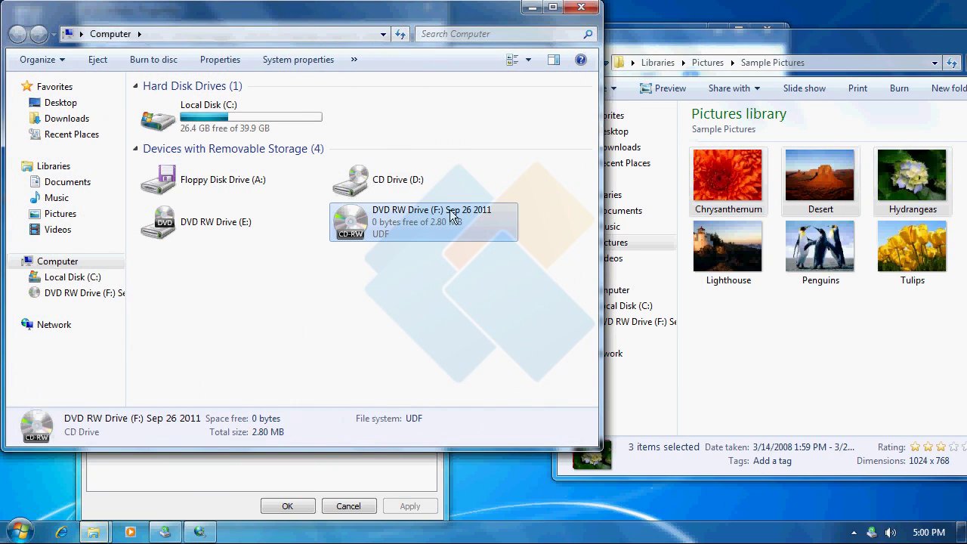
{"action": "double_click", "coordinate": [452, 215]}
{"action": "left_click_drag", "start_coordinate": [451, 125], "coordinate": [146, 131]}
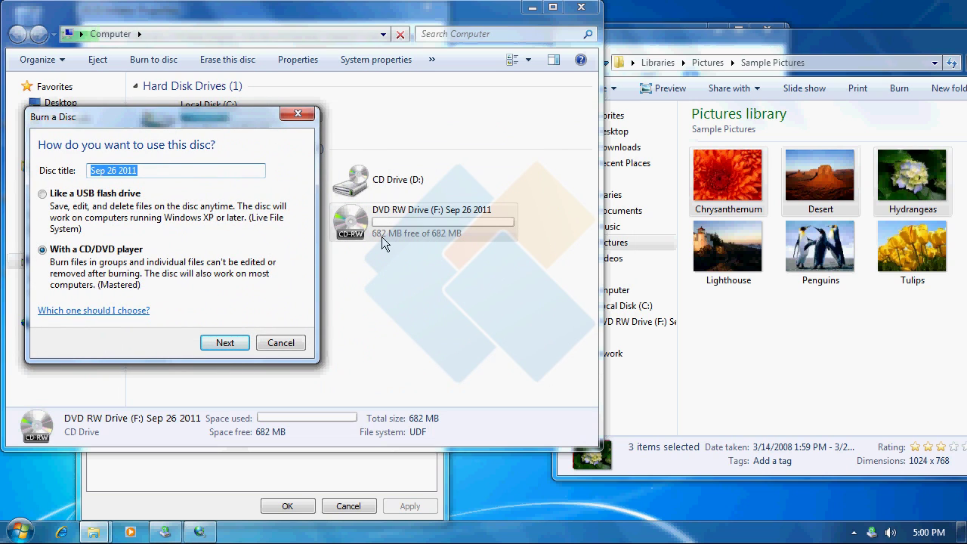
{"action": "left_click", "coordinate": [225, 342]}
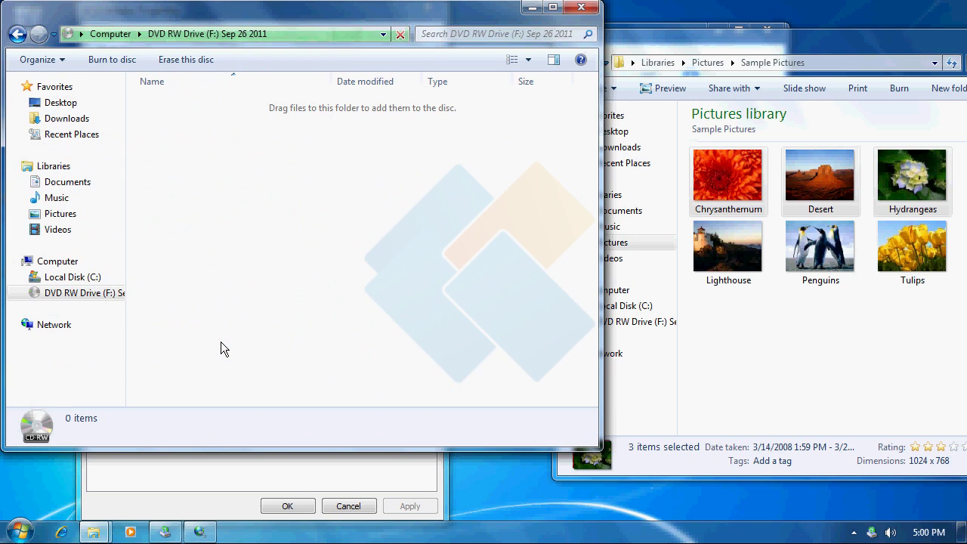
- Copy the Lighthouse, Penguins and Tulips pictures from Sample Pictures to DVD RW Drive (F:) for burning
{"action": "left_click", "coordinate": [728, 281]}
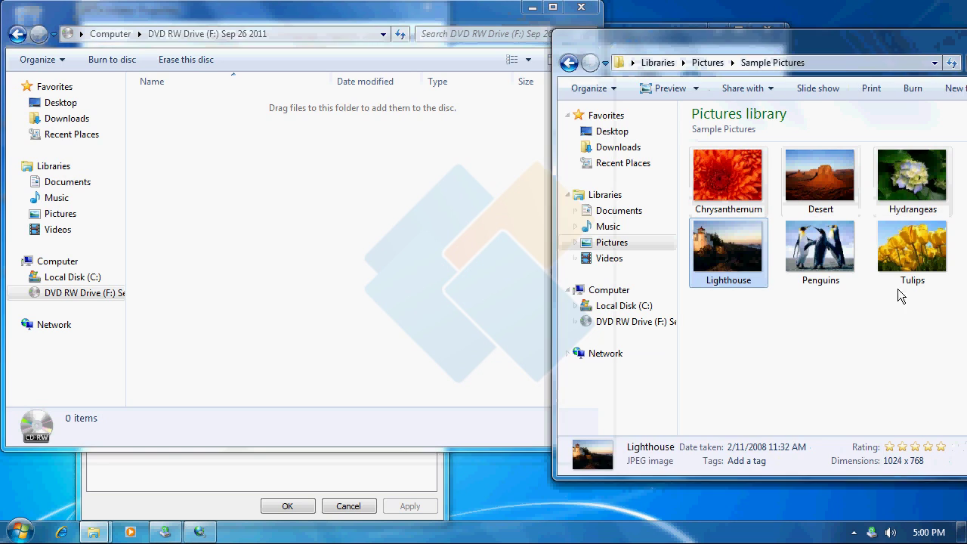
{"action": "left_click", "coordinate": [935, 272], "text": "shift"}
{"action": "left_click_drag", "start_coordinate": [935, 272], "coordinate": [343, 217]}
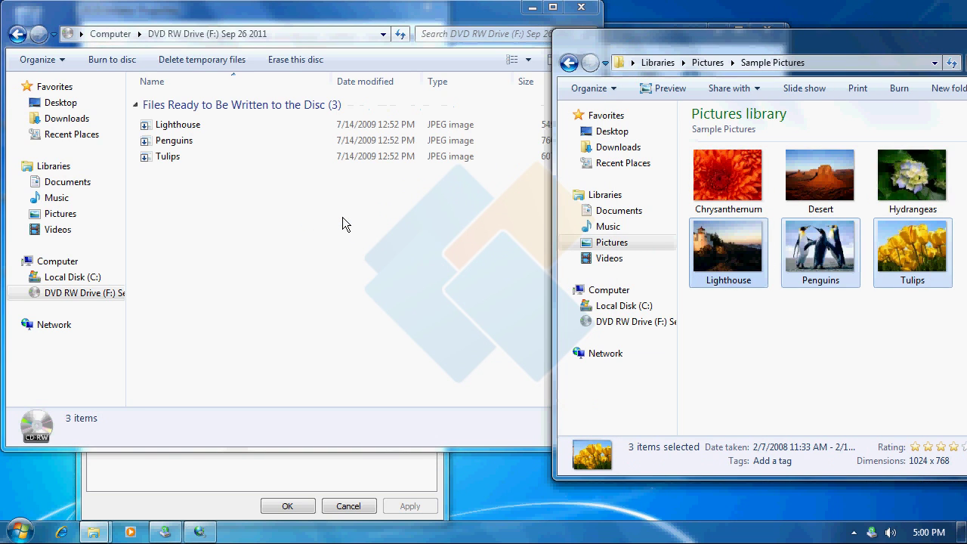
- Burn the Lighthouse, Penguins and Tulips pictures to the disc in DVD RW Drive (F:)
{"action": "left_click", "coordinate": [120, 62]}
{"action": "left_click", "coordinate": [588, 404]}
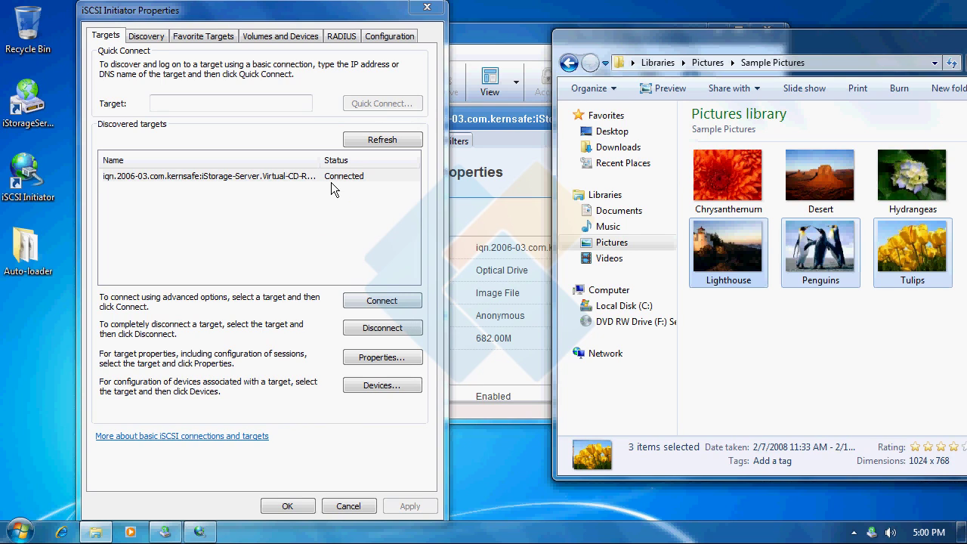
- Check DVD RW Drive (F:) from Computer, dismissing its disc setup, and move the Computer window clear of iSCSI Initiator Properties
{"action": "left_click", "coordinate": [17, 531]}
{"action": "left_click", "coordinate": [241, 345]}
{"action": "left_click", "coordinate": [458, 237]}
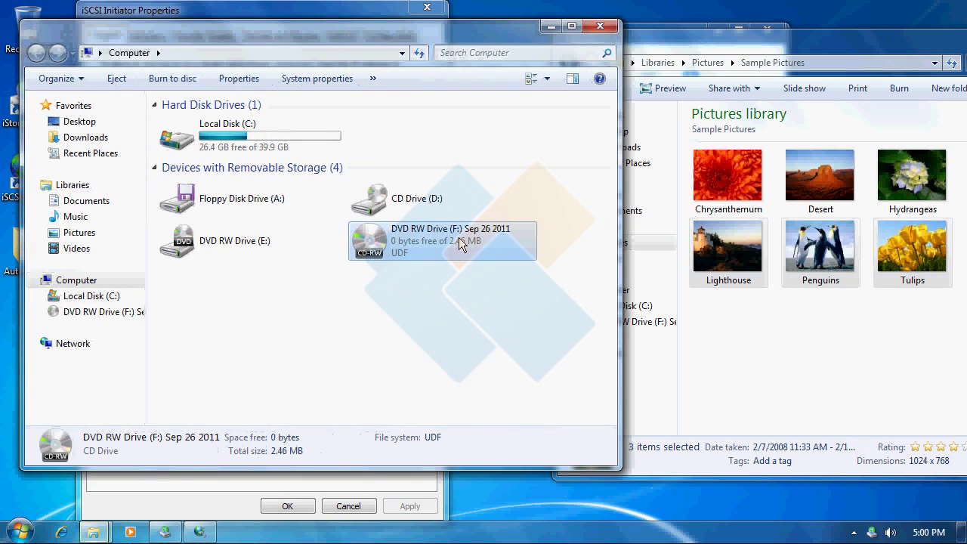
{"action": "double_click", "coordinate": [459, 237]}
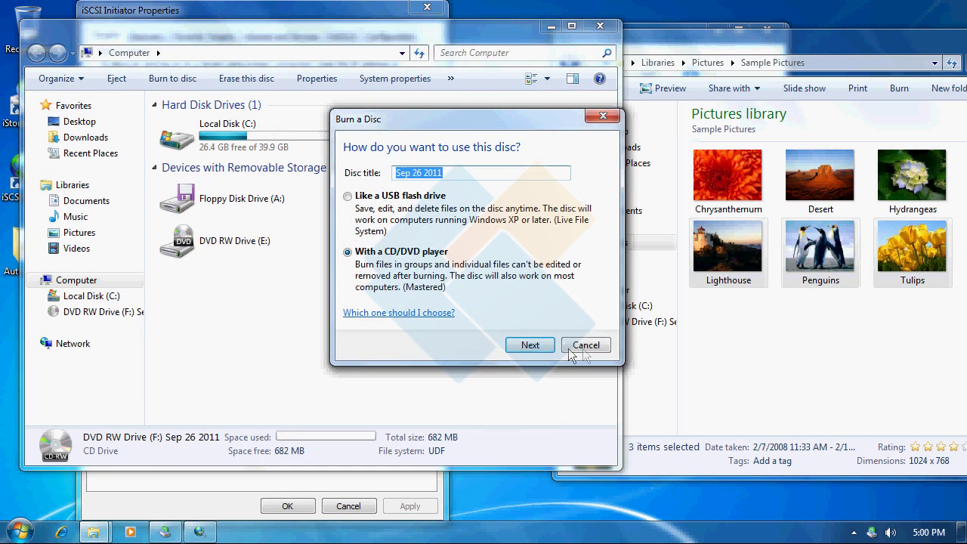
{"action": "left_click", "coordinate": [581, 345]}
{"action": "left_click_drag", "start_coordinate": [332, 42], "coordinate": [724, 63]}
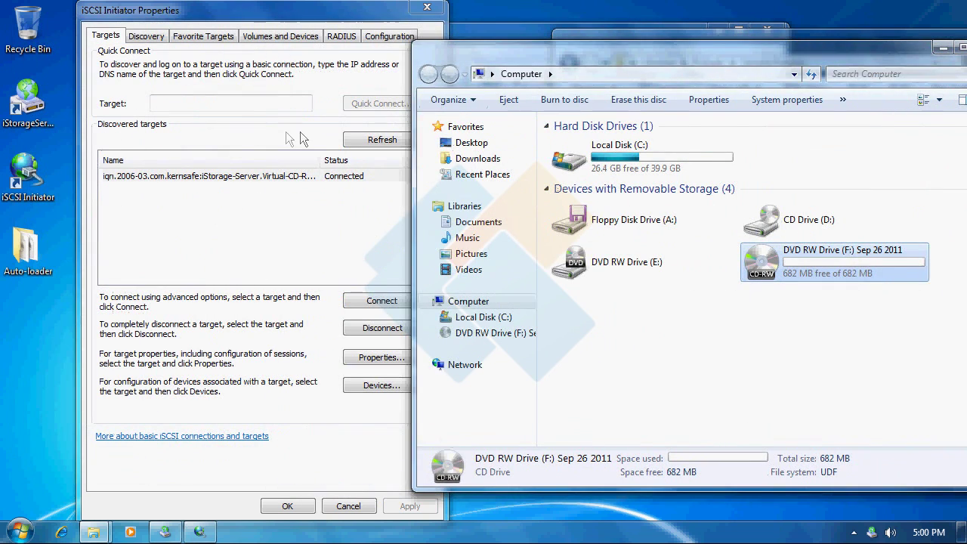
{"action": "left_click", "coordinate": [300, 132]}
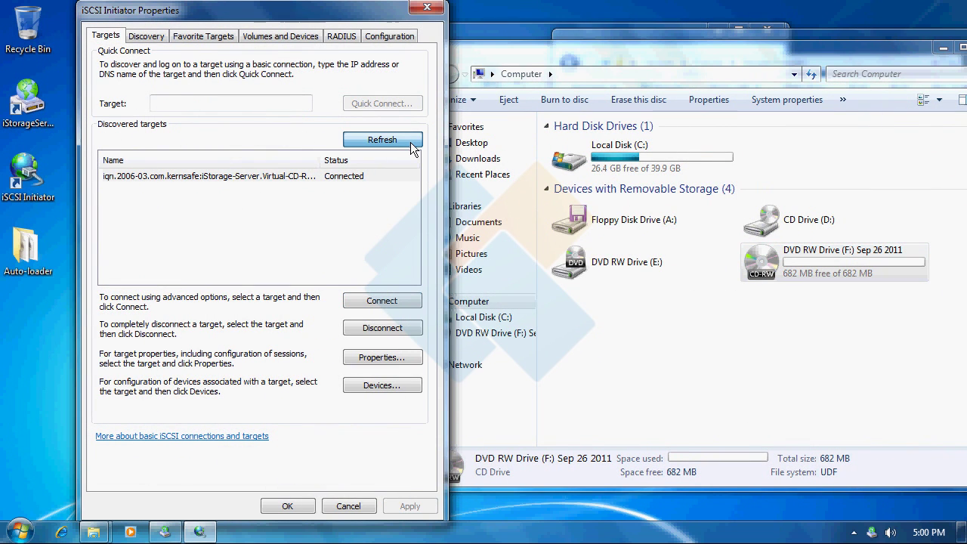
{"action": "left_click", "coordinate": [412, 144]}
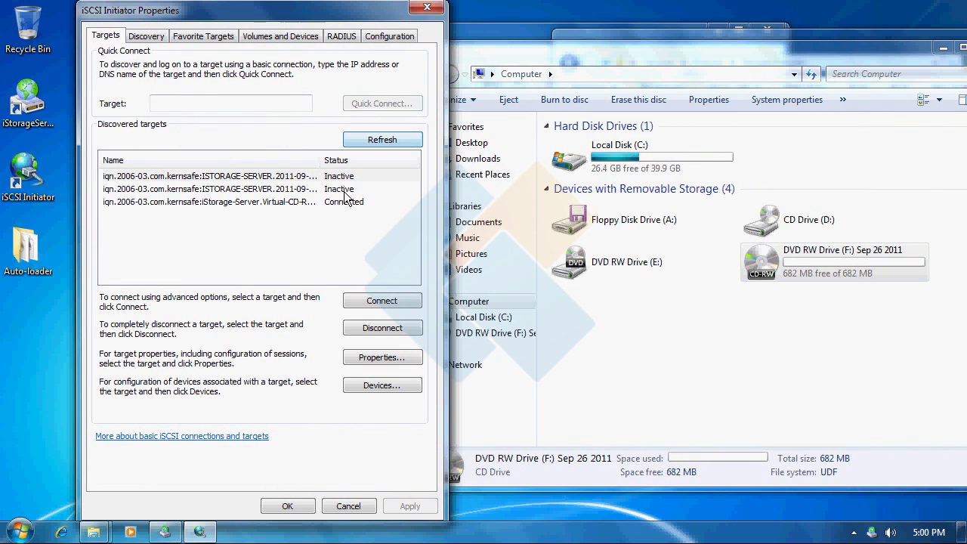
{"action": "left_click_drag", "start_coordinate": [322, 160], "coordinate": [357, 159]}
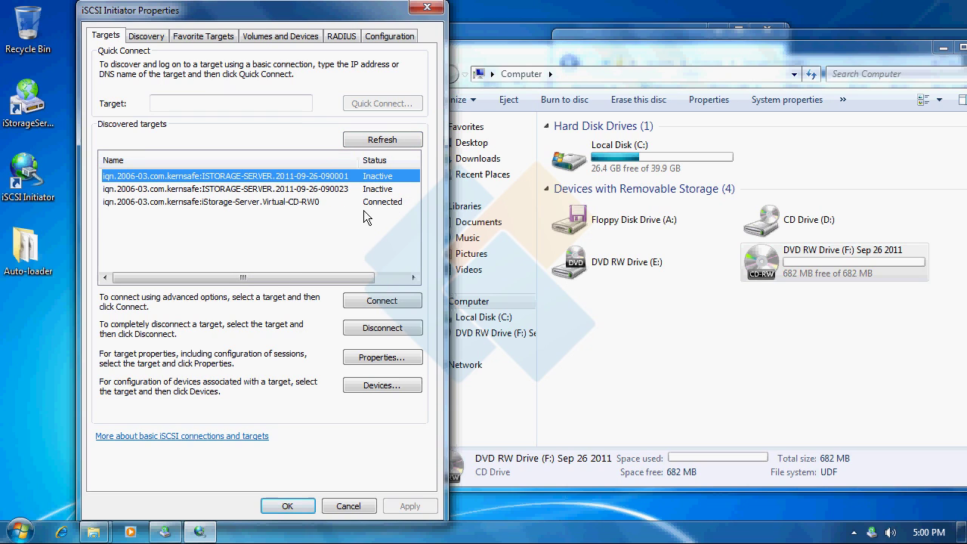
{"action": "left_click", "coordinate": [385, 302]}
{"action": "left_click", "coordinate": [305, 162]}
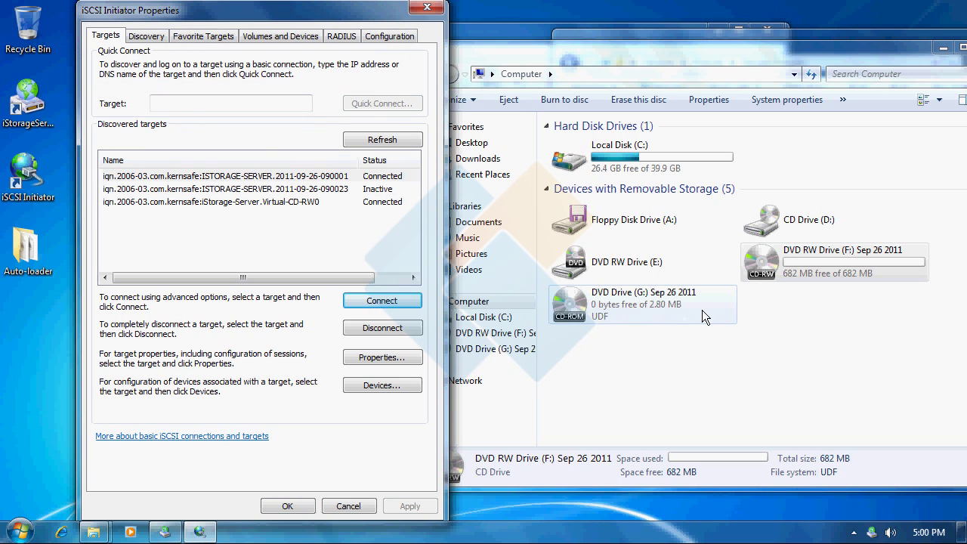
- Open DVD Drive (G:) and view the Chrysanthemum, Desert and Hydrangeas pictures in Windows Photo Viewer, closing the viewer at the end
{"action": "double_click", "coordinate": [703, 310]}
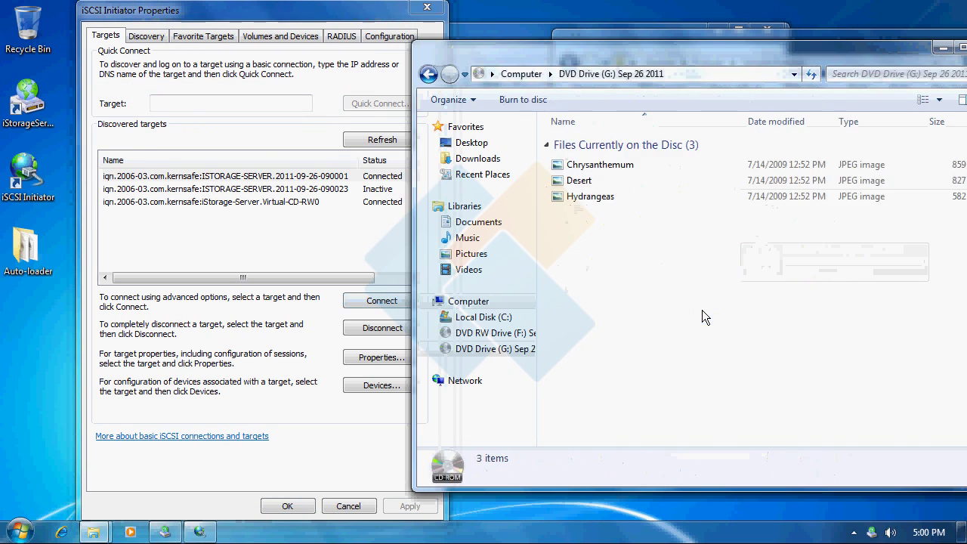
{"action": "left_click", "coordinate": [582, 164]}
{"action": "double_click", "coordinate": [574, 170]}
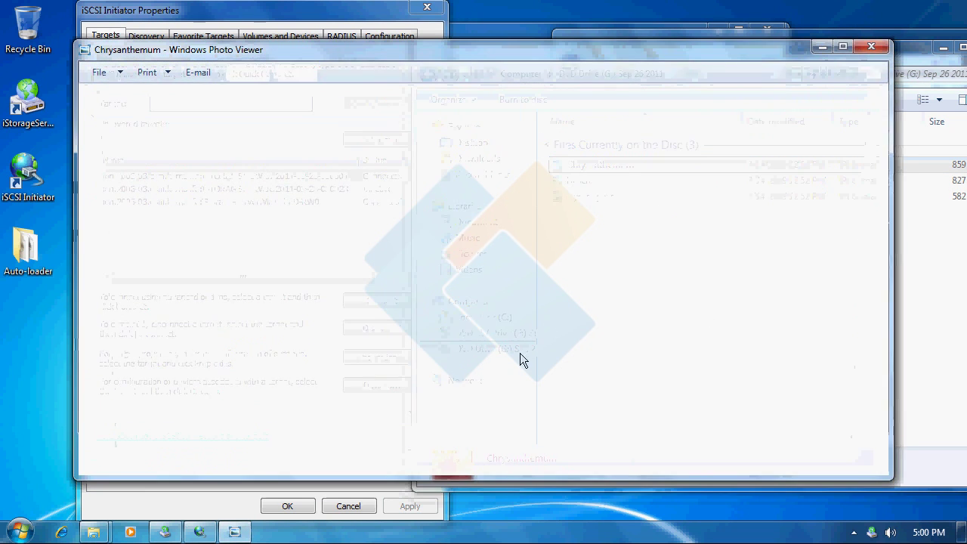
{"action": "left_click", "coordinate": [520, 456]}
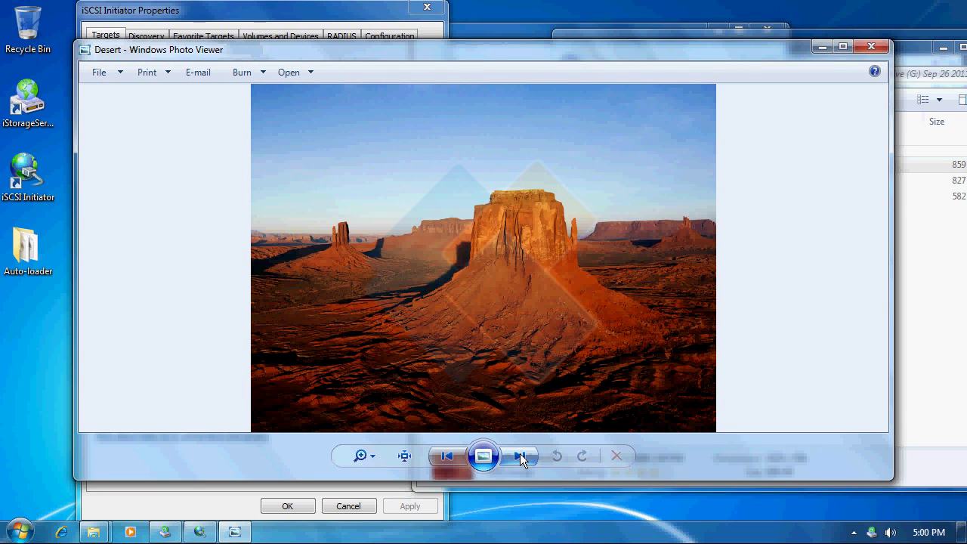
{"action": "left_click", "coordinate": [520, 455]}
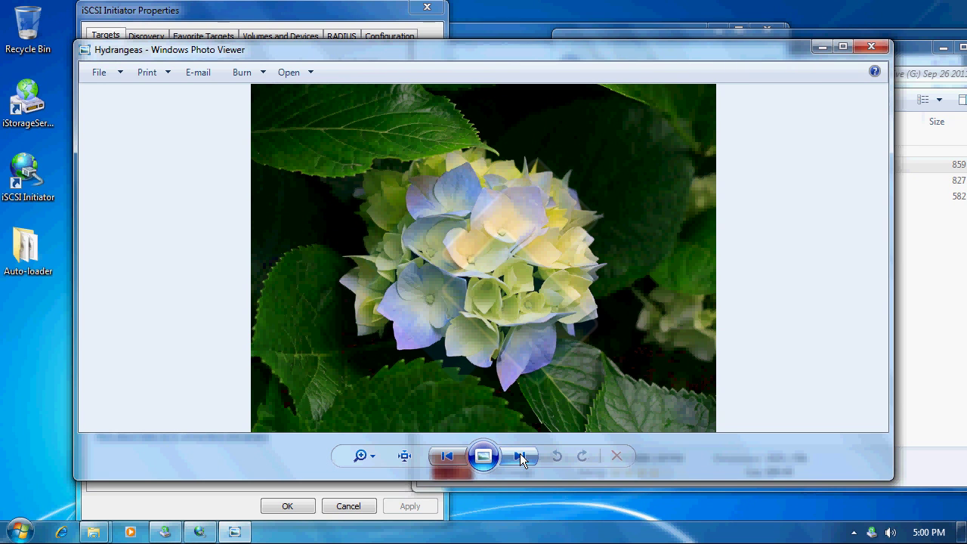
{"action": "left_click", "coordinate": [872, 47]}
- Close iSCSI Initiator Properties and the Explorer windows, and centre the iStorage Server Management Console on the desktop
{"action": "left_click", "coordinate": [351, 72]}
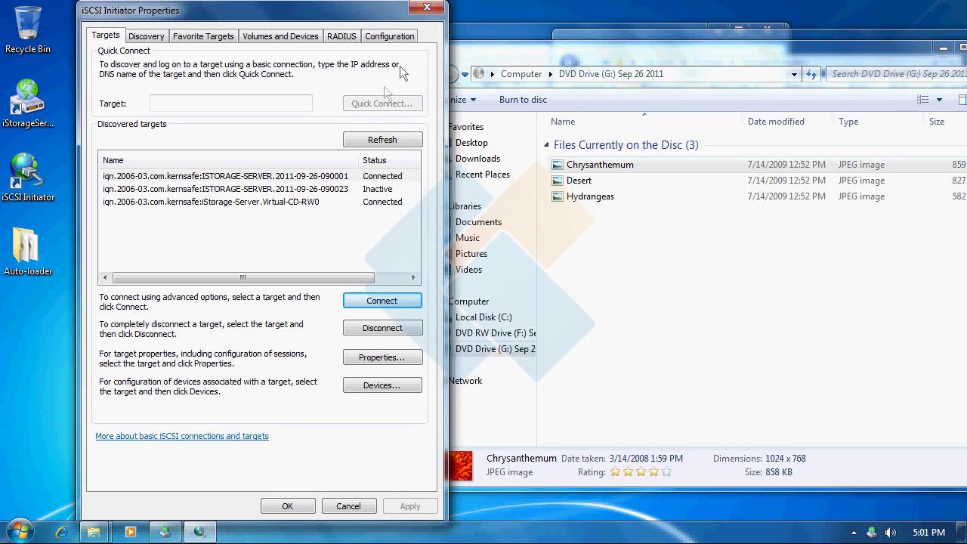
{"action": "left_click", "coordinate": [427, 9]}
{"action": "left_click", "coordinate": [689, 63]}
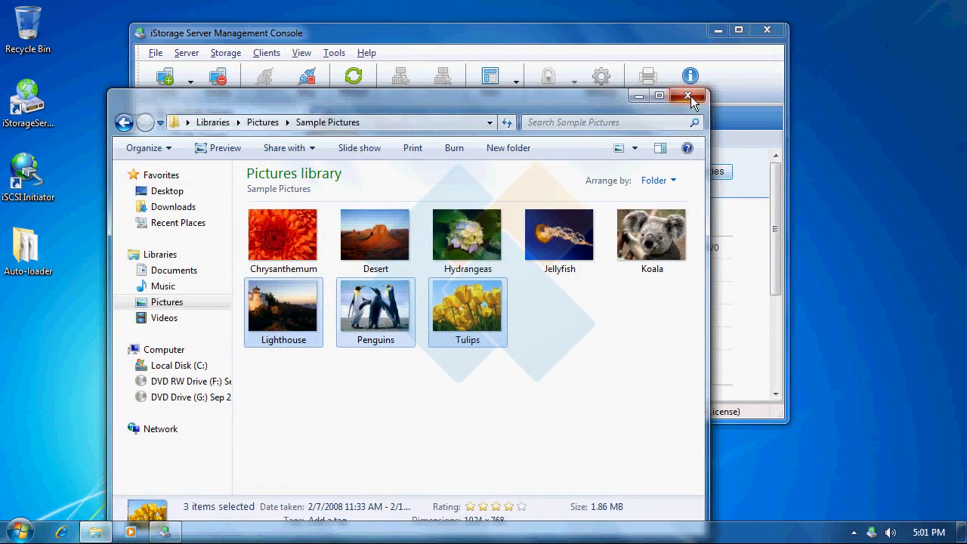
{"action": "left_click", "coordinate": [691, 96]}
{"action": "left_click_drag", "start_coordinate": [510, 44], "coordinate": [542, 85]}
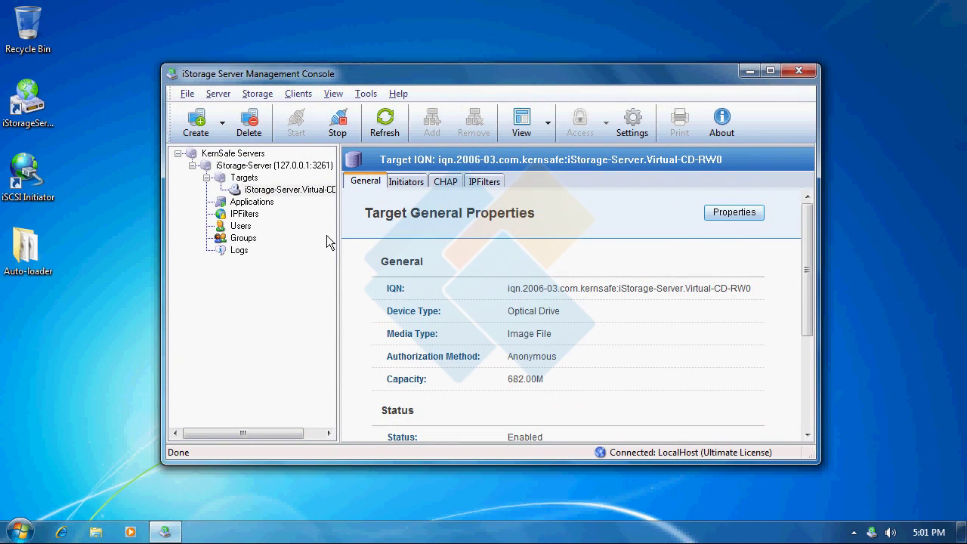
- Examine the new-user form under the server's Users, including the fields for mutual authorization, and dismiss it without saving
{"action": "left_click", "coordinate": [239, 226]}
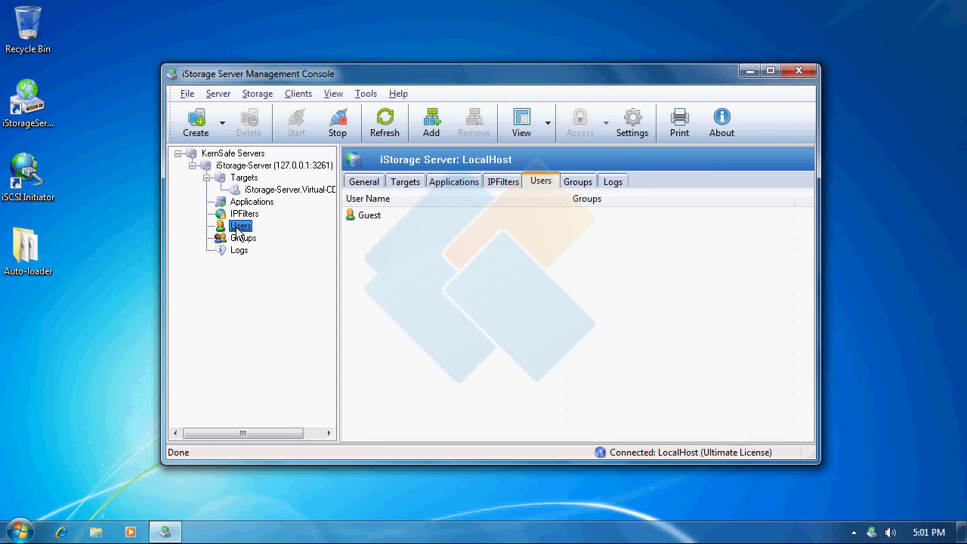
{"action": "right_click", "coordinate": [434, 255]}
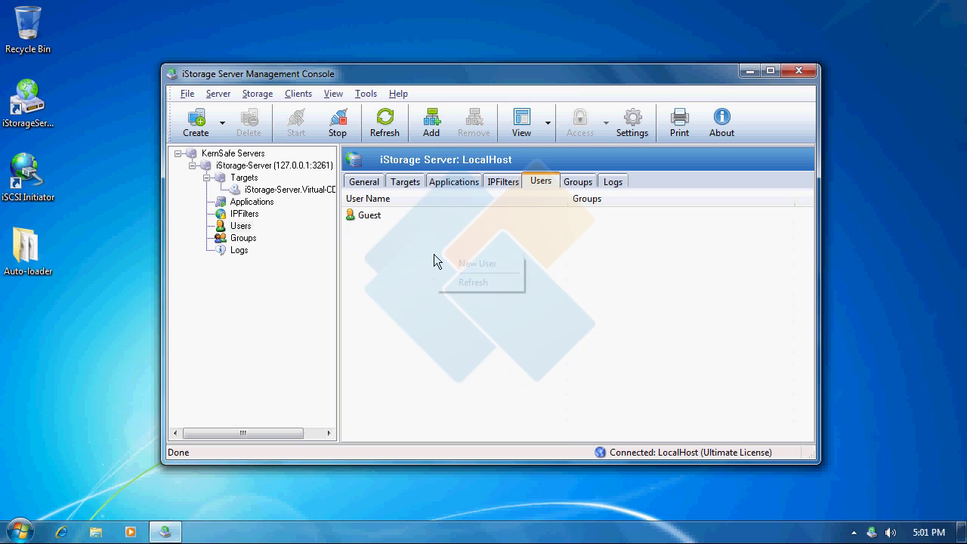
{"action": "left_click", "coordinate": [520, 266]}
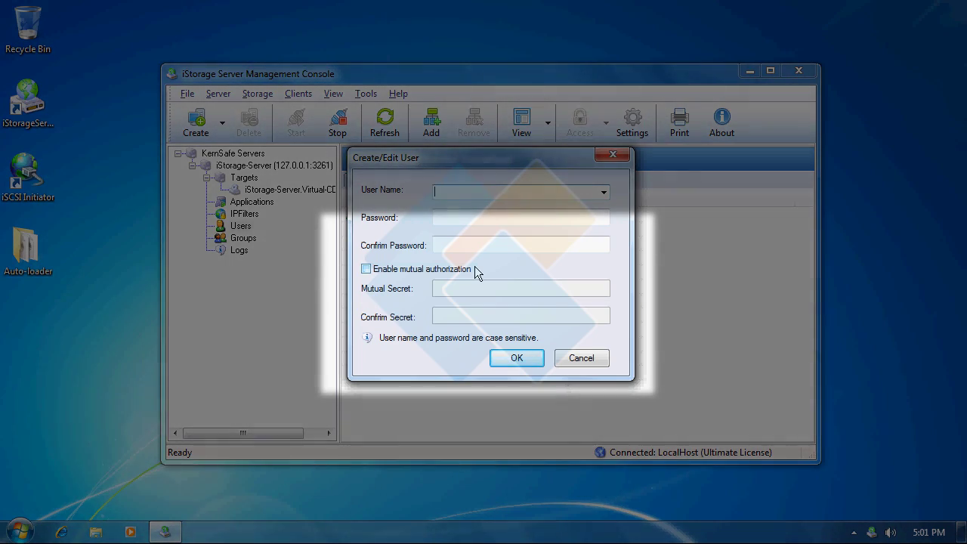
{"action": "left_click", "coordinate": [415, 275]}
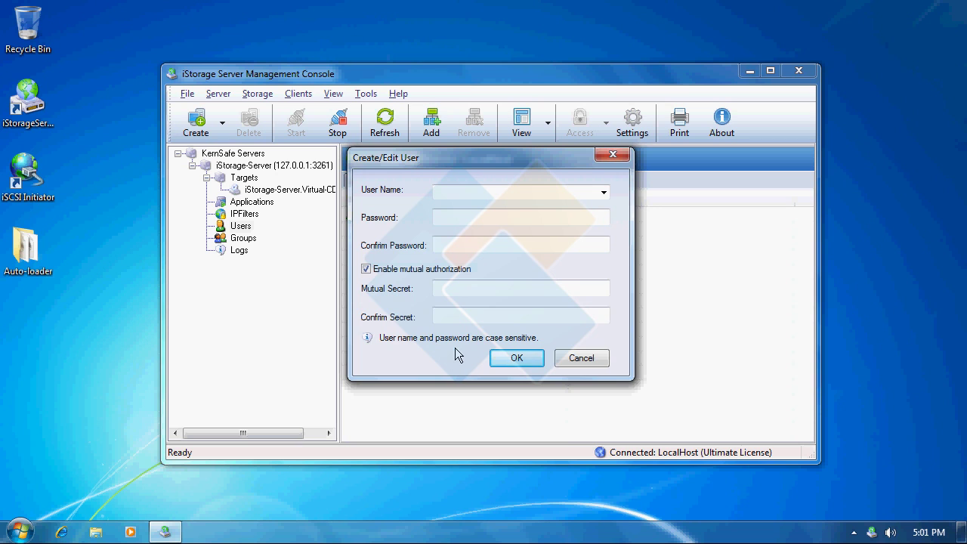
{"action": "left_click", "coordinate": [580, 355]}
- Review the Create iSCSI Target Wizard for a Hard Disk based on a standard image file, including its image settings, and cancel it
{"action": "left_click", "coordinate": [208, 125]}
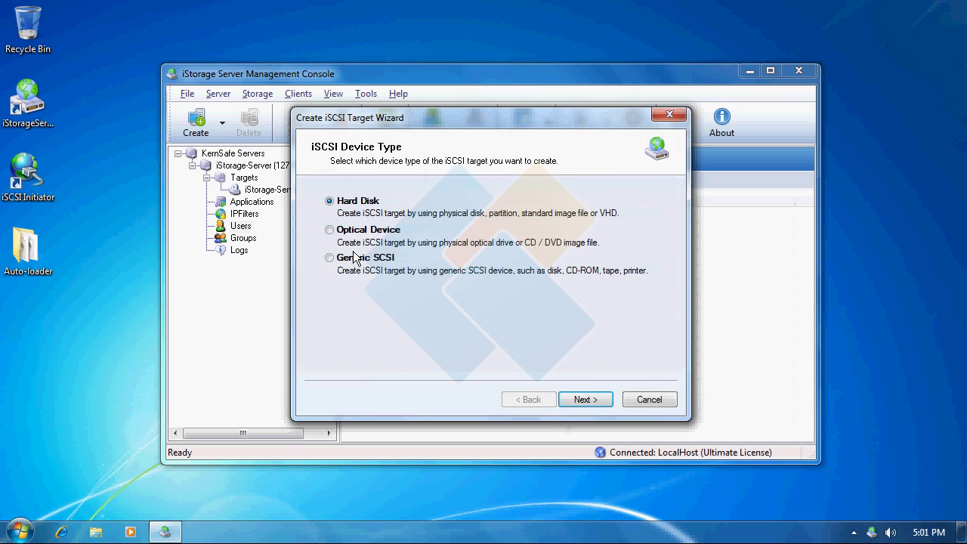
{"action": "left_click", "coordinate": [582, 401]}
{"action": "left_click", "coordinate": [584, 399]}
{"action": "left_click", "coordinate": [582, 399]}
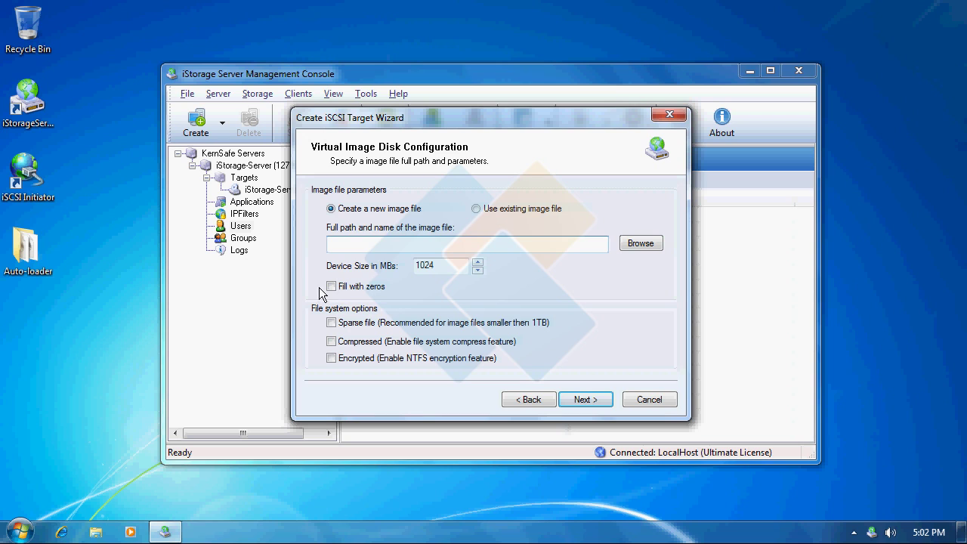
{"action": "left_click", "coordinate": [538, 406]}
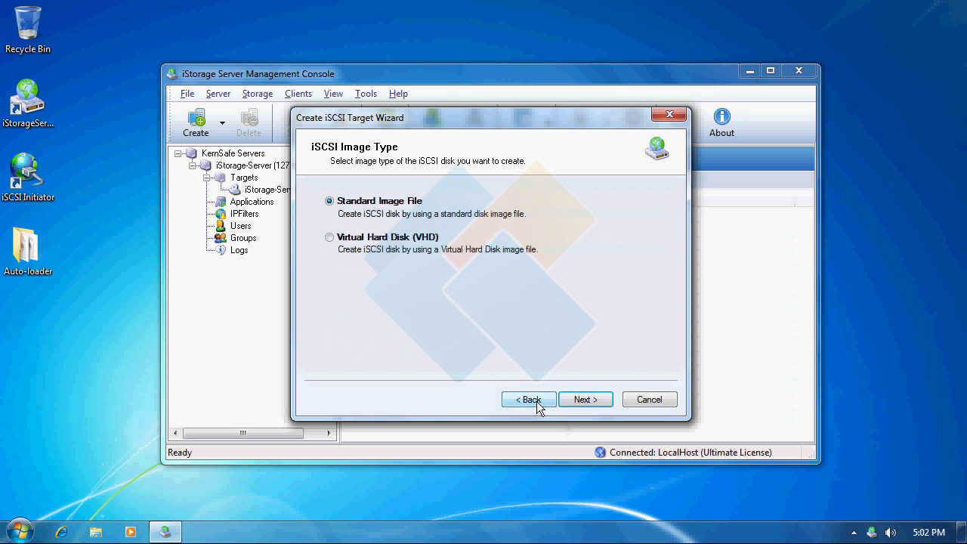
{"action": "left_click", "coordinate": [538, 406]}
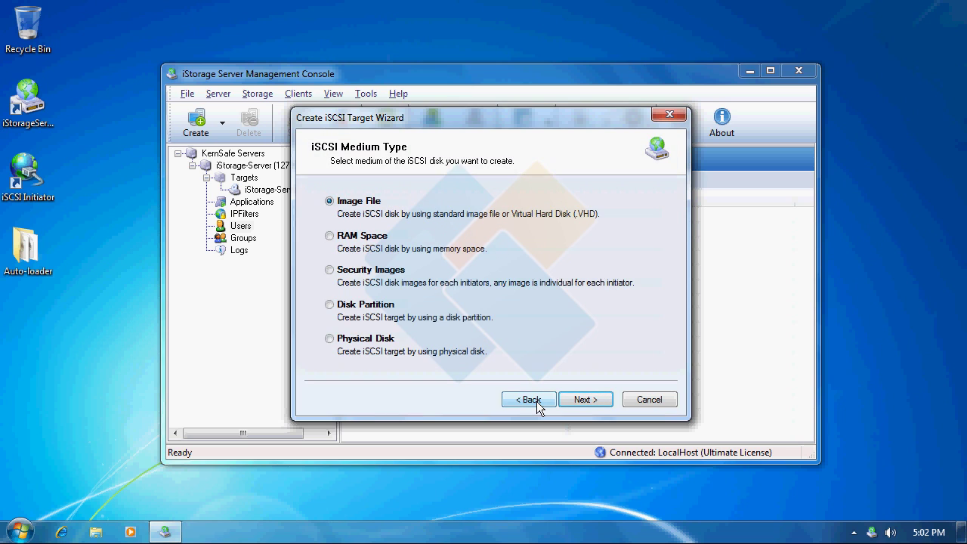
{"action": "left_click", "coordinate": [538, 406]}
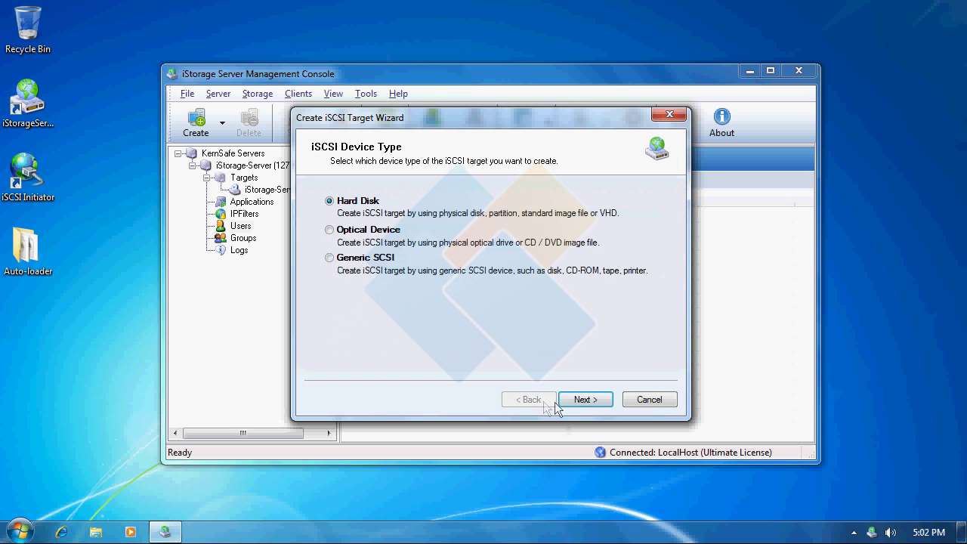
{"action": "left_click", "coordinate": [647, 401]}
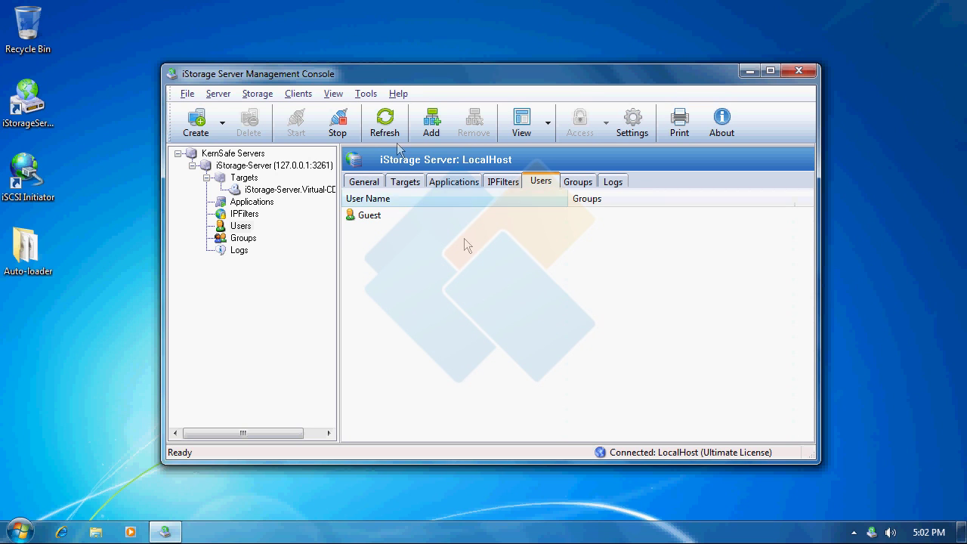
- Open the version and license information for KernSafe iStorage Server
{"action": "left_click", "coordinate": [398, 93]}
{"action": "left_click", "coordinate": [416, 167]}
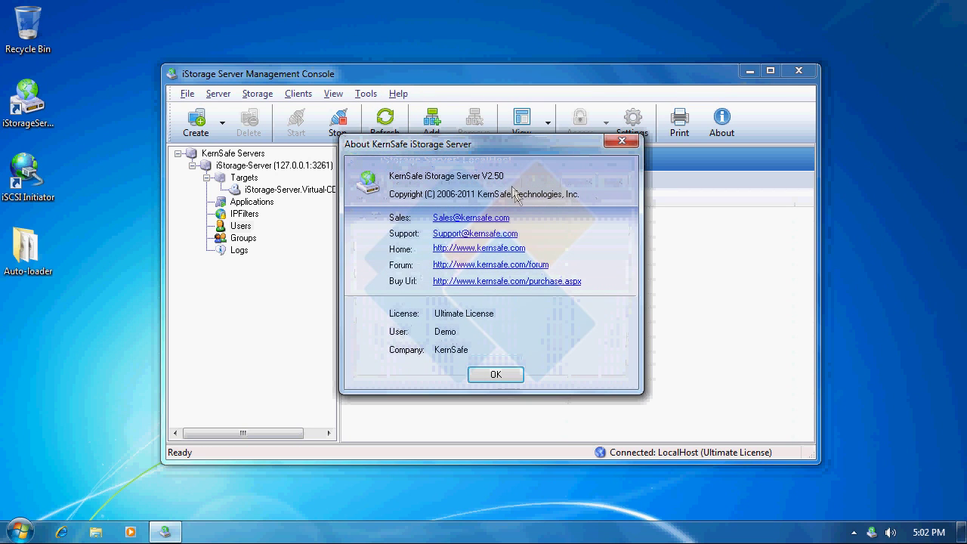